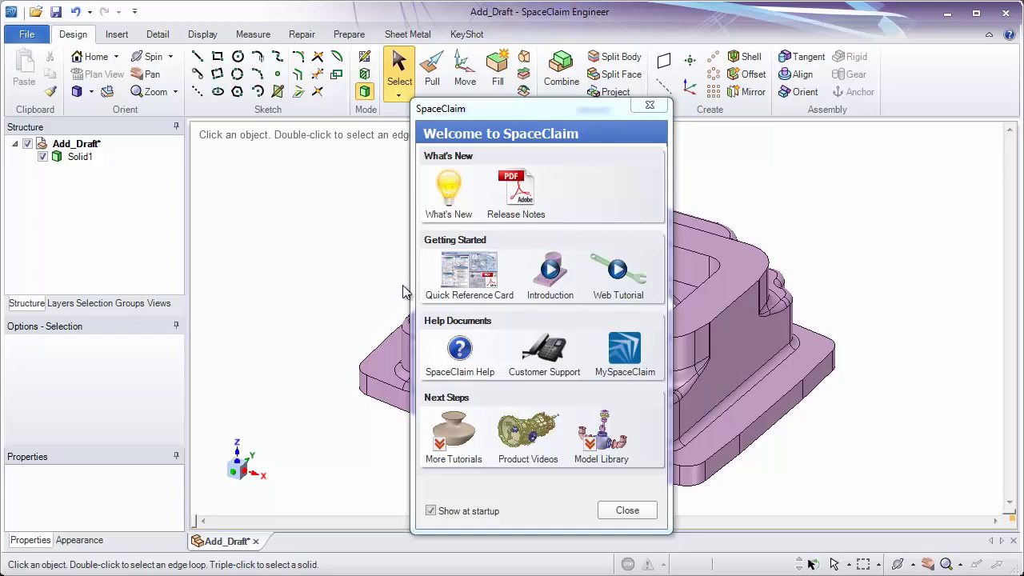
Step: Open the Quick Reference Card PDF from the Welcome dialog's Getting Started list
click(483, 277)
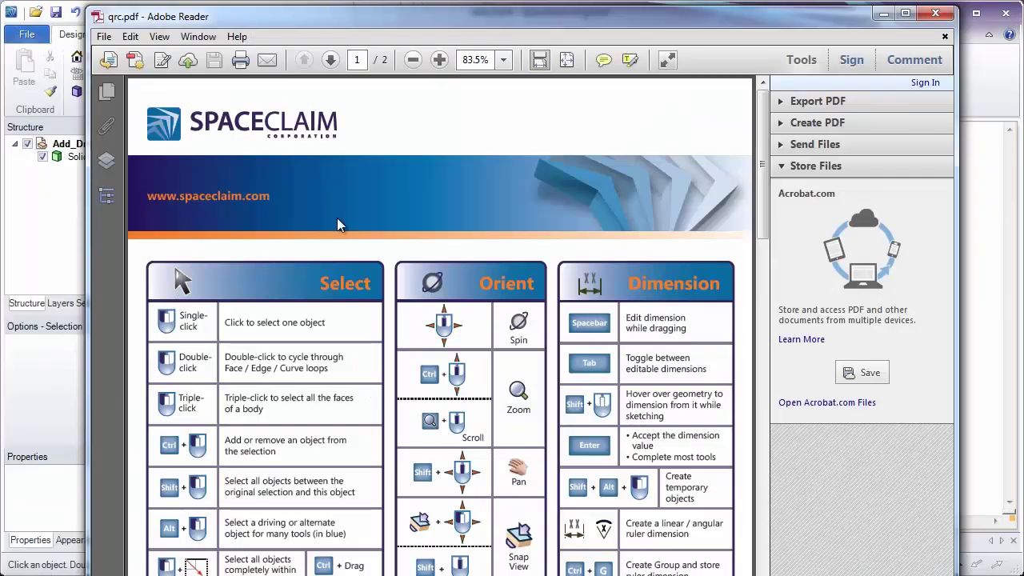
Step: Scroll qrc.pdf down past the Select, Orient and Dimension tables to the page 2 Associations section
scroll(336, 218, down, 2)
scroll(337, 216, down, 1)
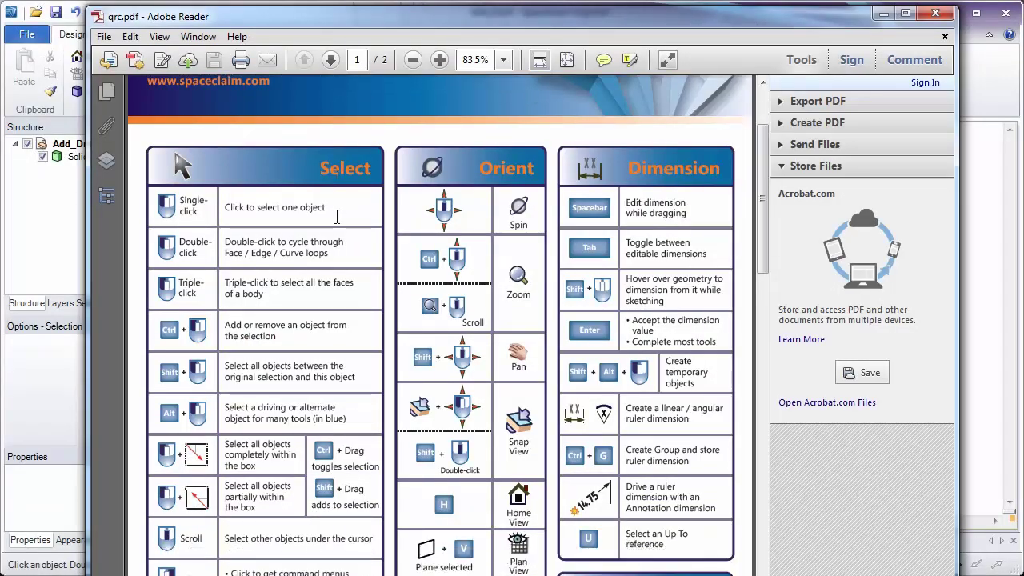
scroll(337, 218, down, 2)
scroll(336, 218, down, 4)
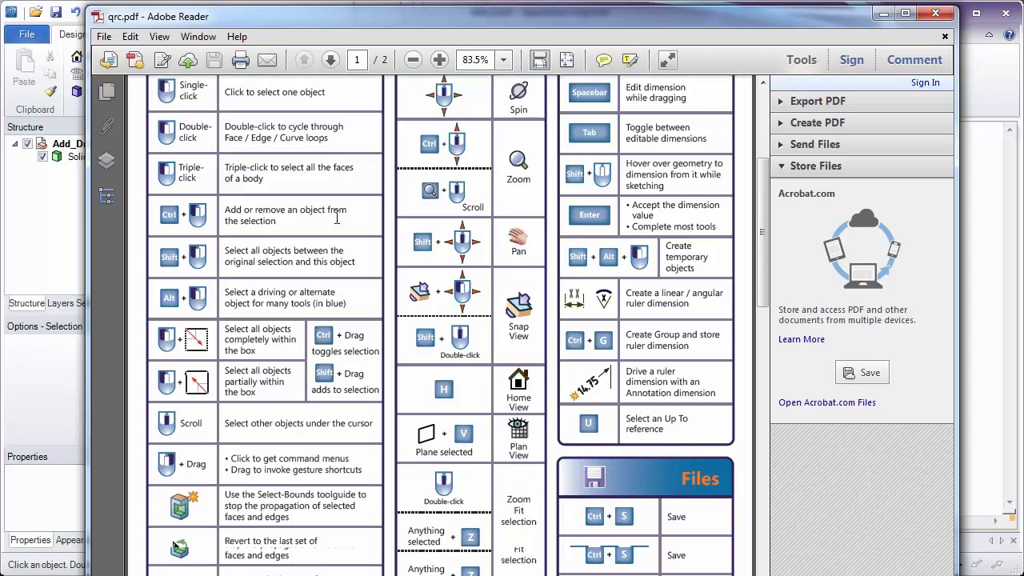
scroll(336, 218, down, 6)
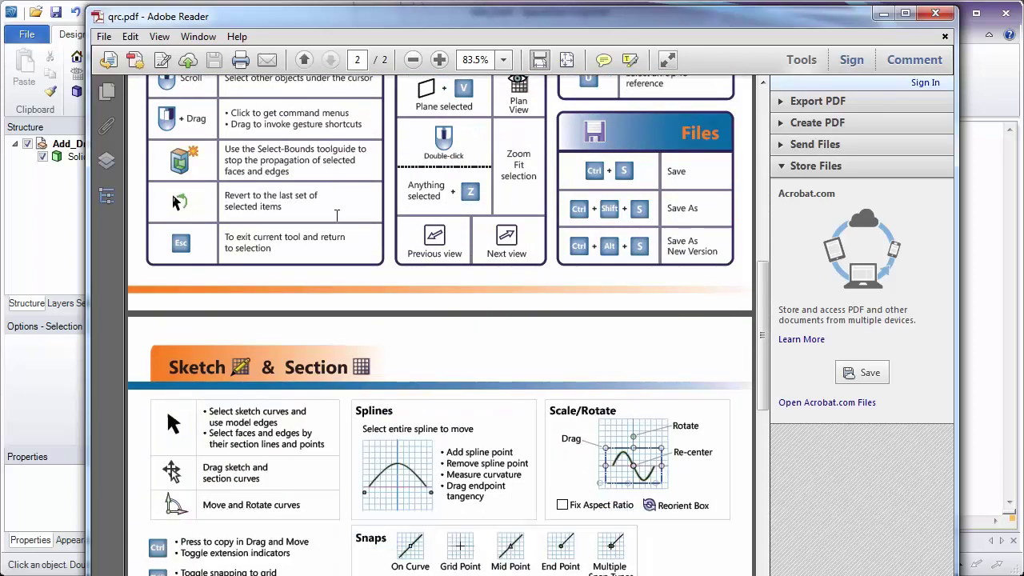
scroll(337, 214, down, 5)
scroll(337, 218, down, 8)
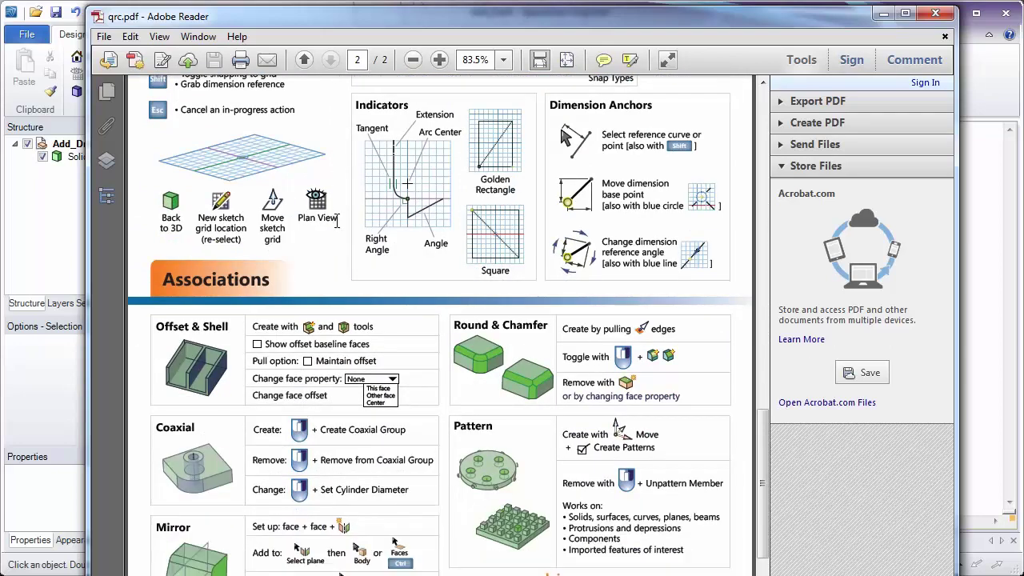
scroll(336, 218, down, 1)
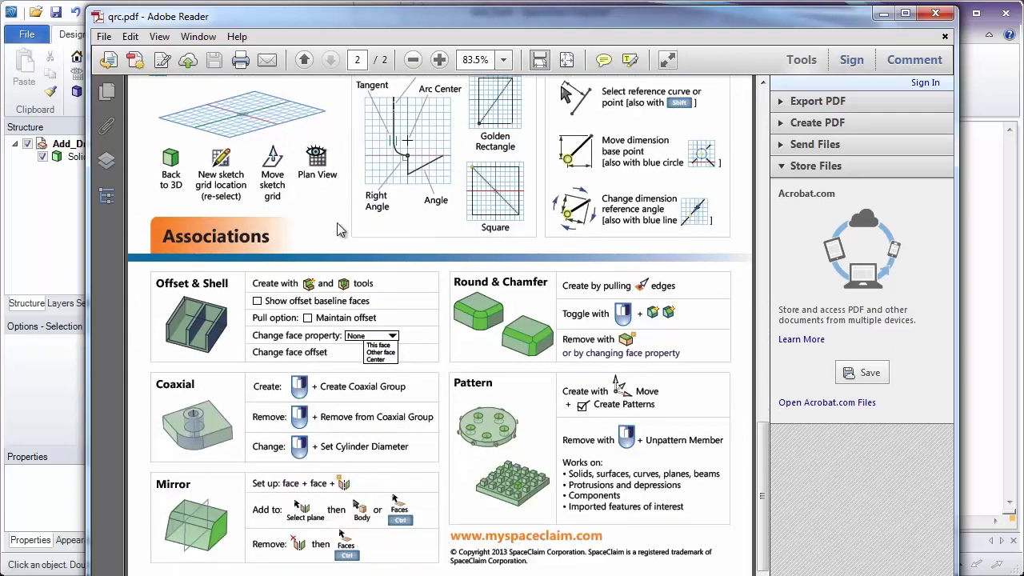
Step: Close the Adobe Reader window showing qrc.pdf
click(936, 14)
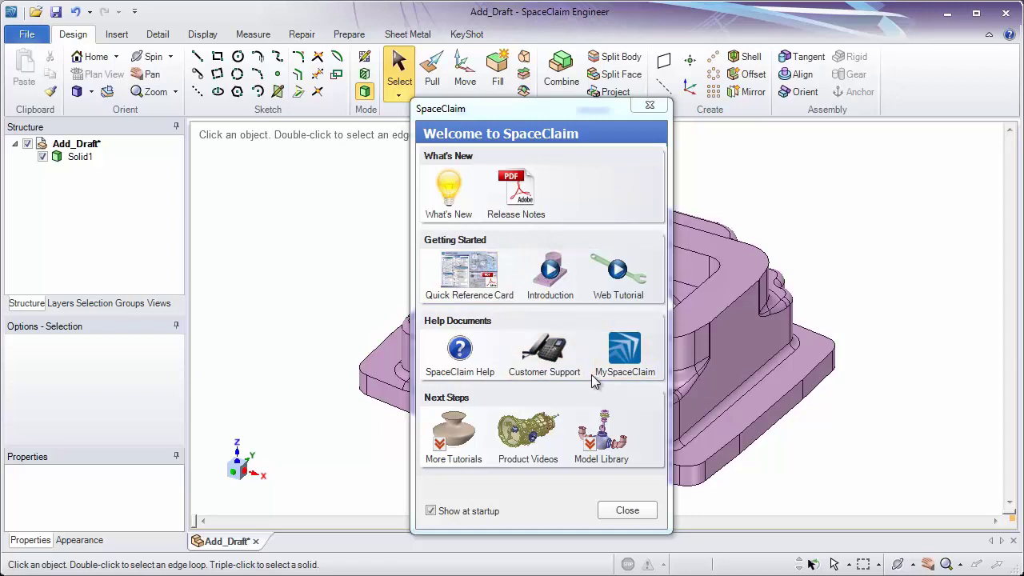
click(650, 107)
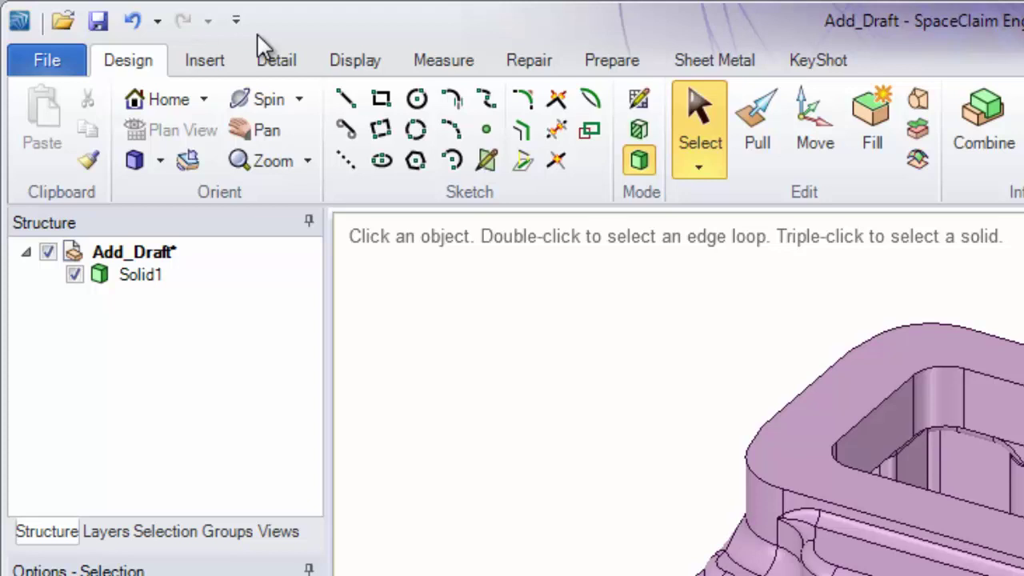
click(69, 62)
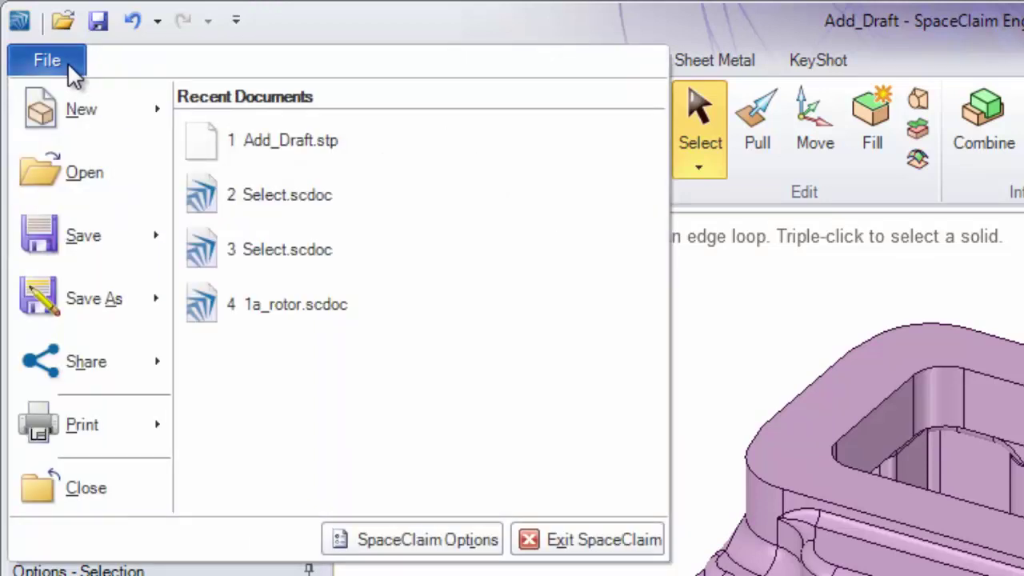
mouse_move(80, 115)
key(Escape)
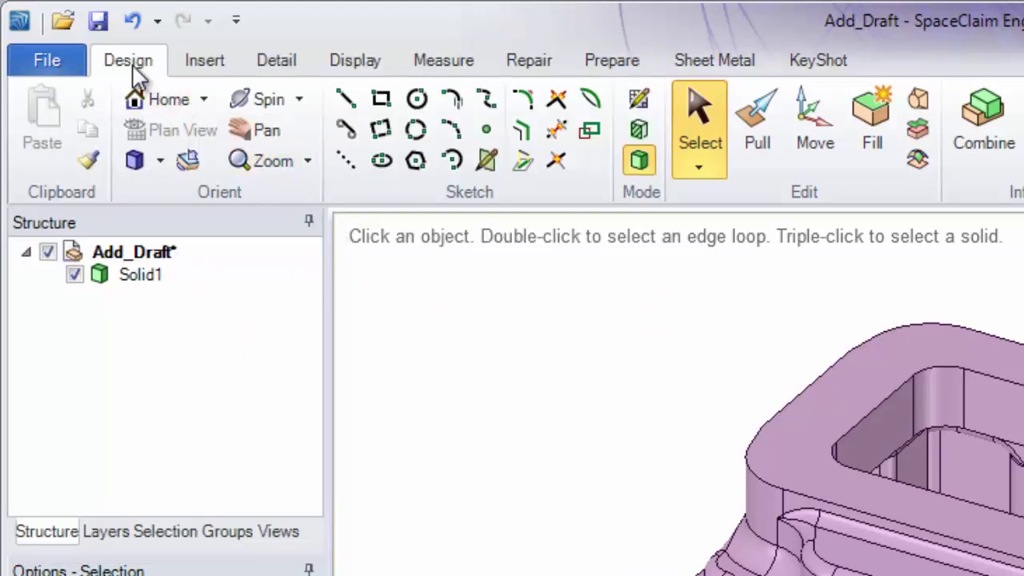
click(229, 72)
click(276, 72)
click(353, 72)
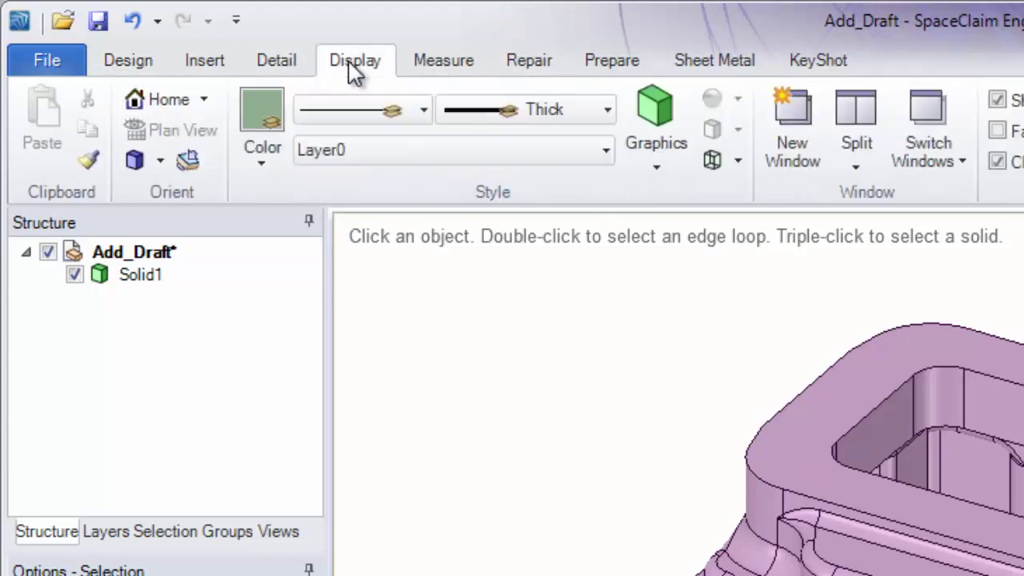
click(425, 72)
click(276, 68)
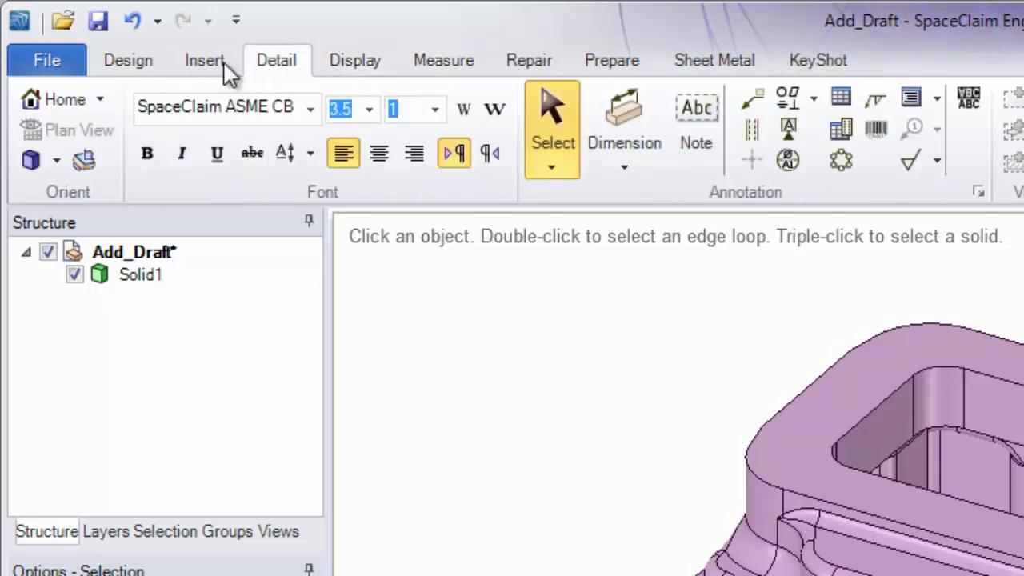
click(212, 69)
click(152, 71)
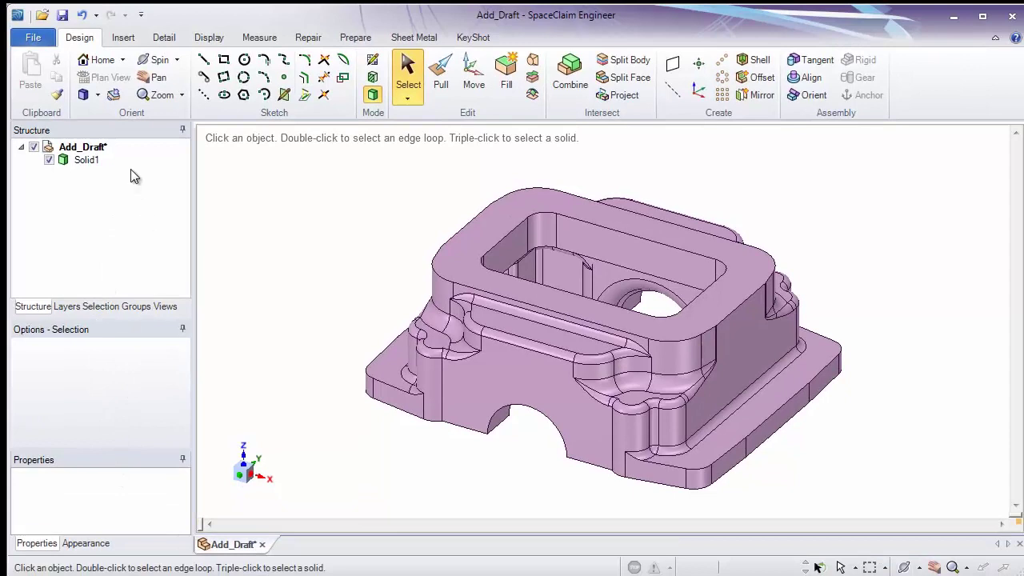
Step: Activate Pull and try selecting the Solid1 body and the top rim face, clearing each
click(438, 89)
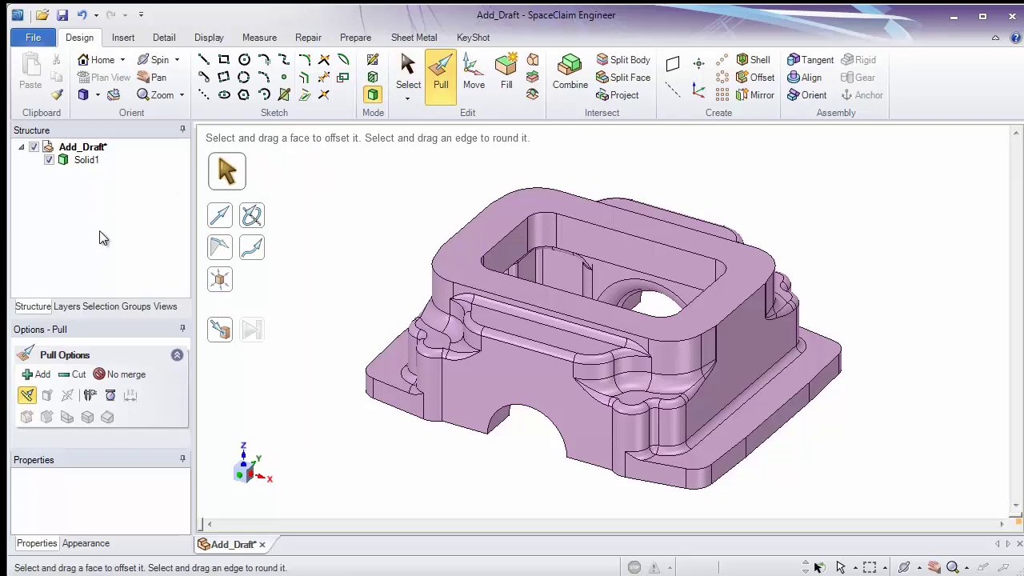
click(95, 162)
click(91, 176)
click(94, 166)
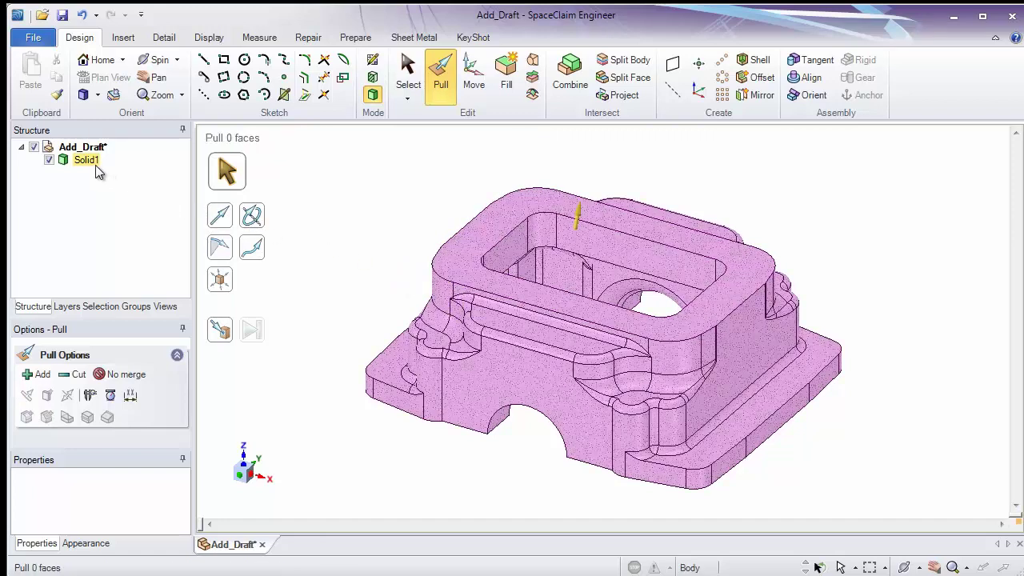
click(400, 287)
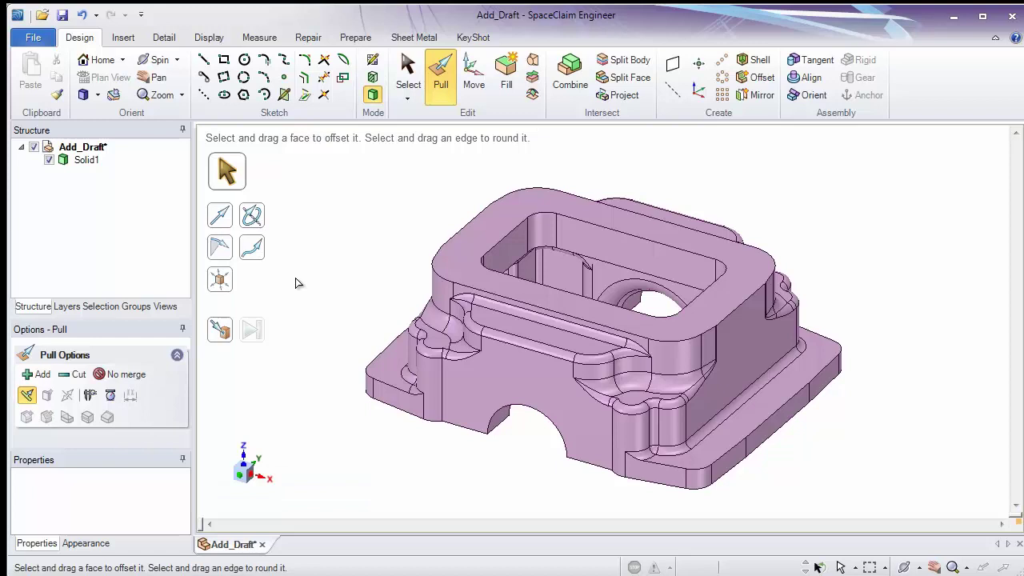
click(436, 249)
key(Escape)
Step: Switch to the Move tool, then return to Pull
right_click(491, 110)
click(473, 84)
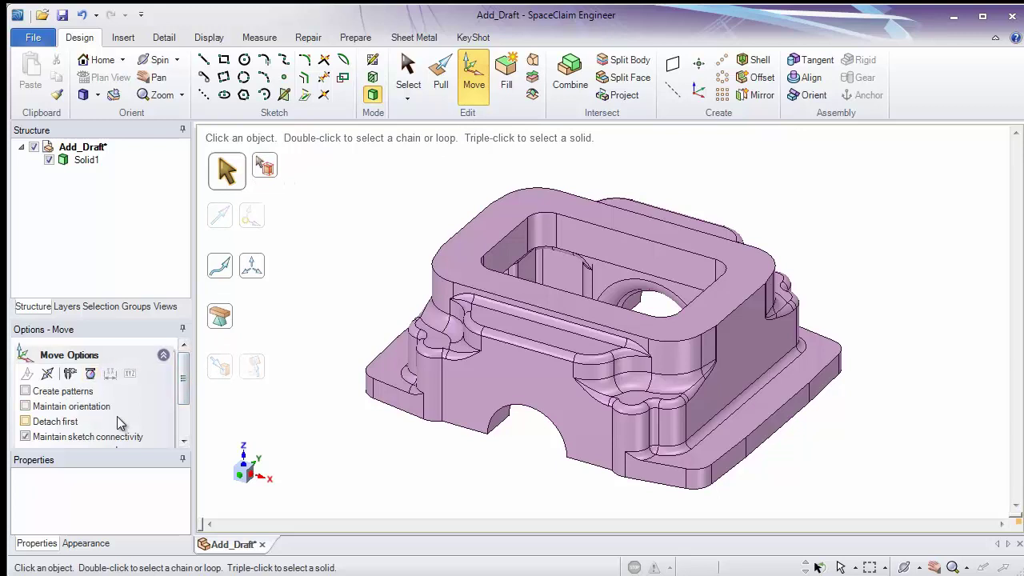
click(443, 95)
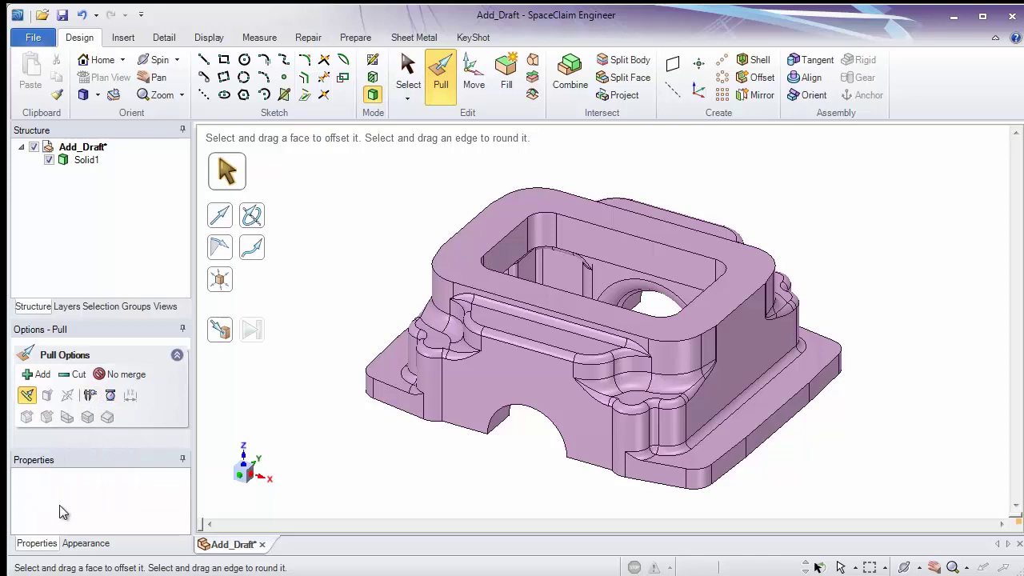
click(456, 391)
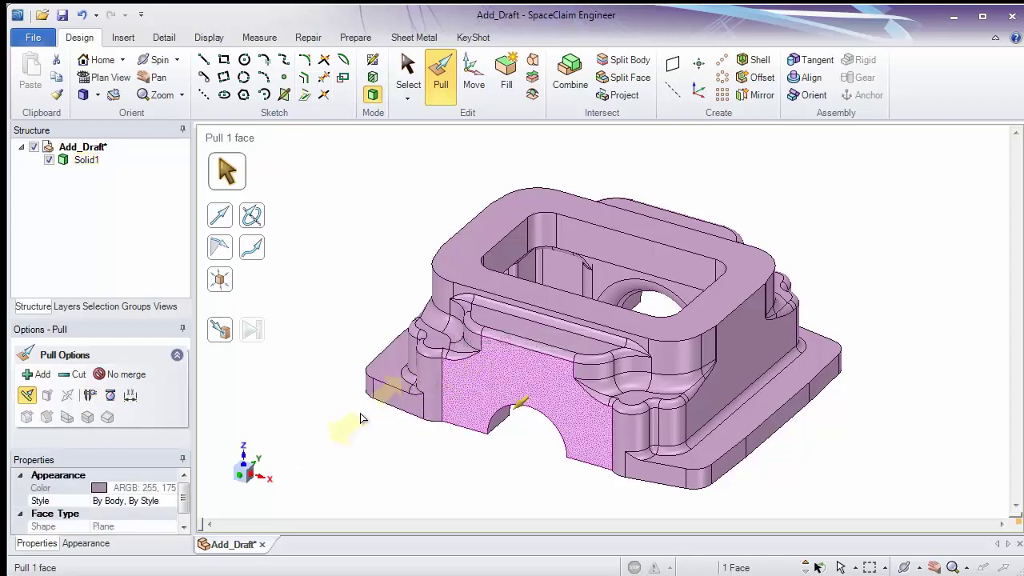
click(184, 503)
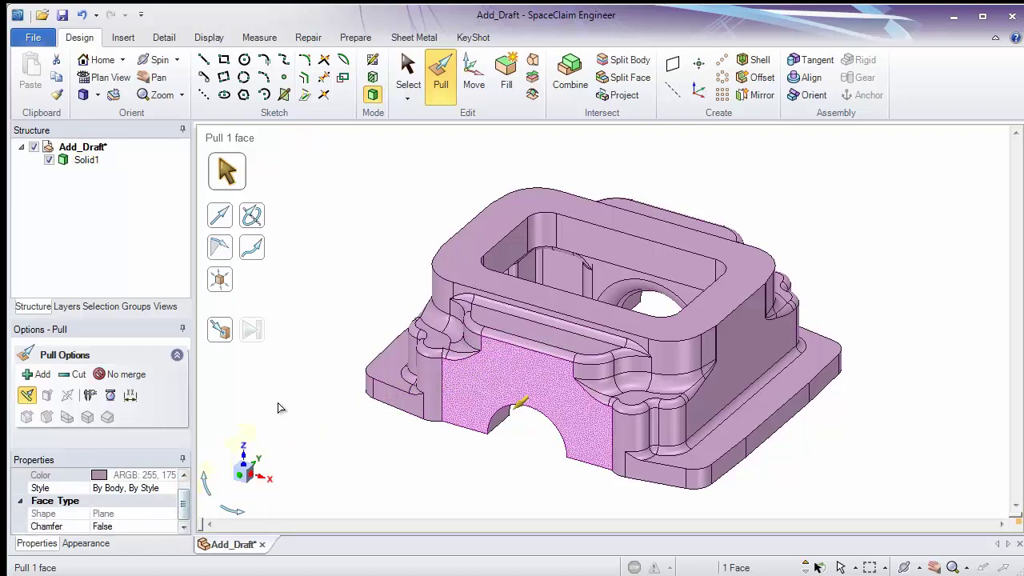
click(93, 161)
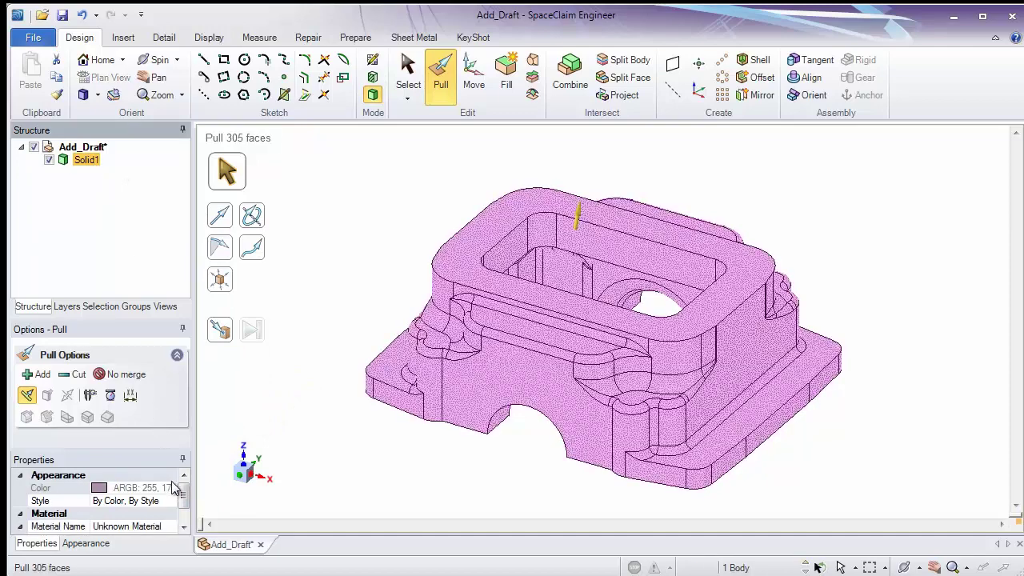
scroll(189, 504, down, 1)
scroll(189, 508, down, 1)
scroll(187, 500, up, 3)
click(294, 404)
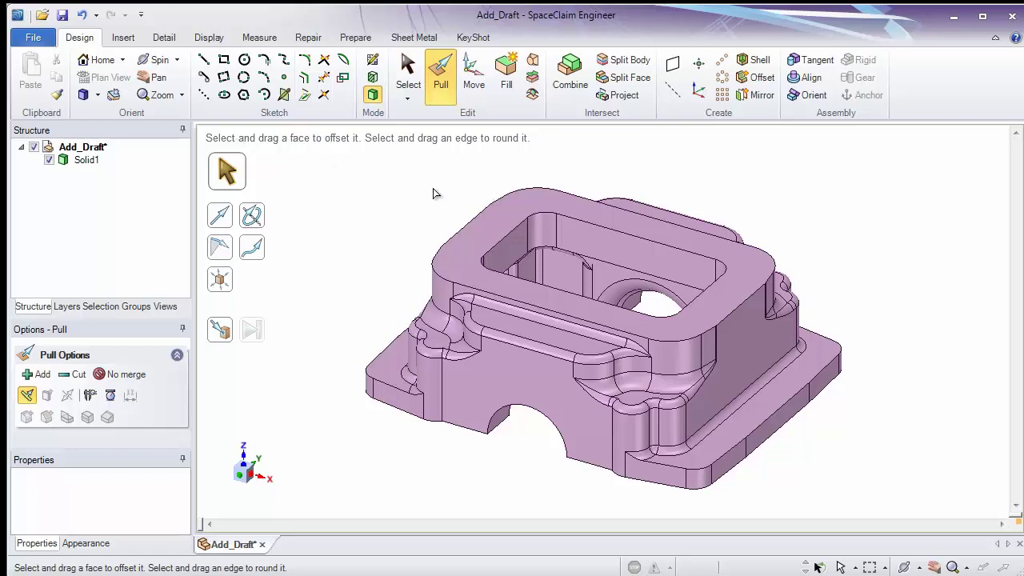
click(552, 344)
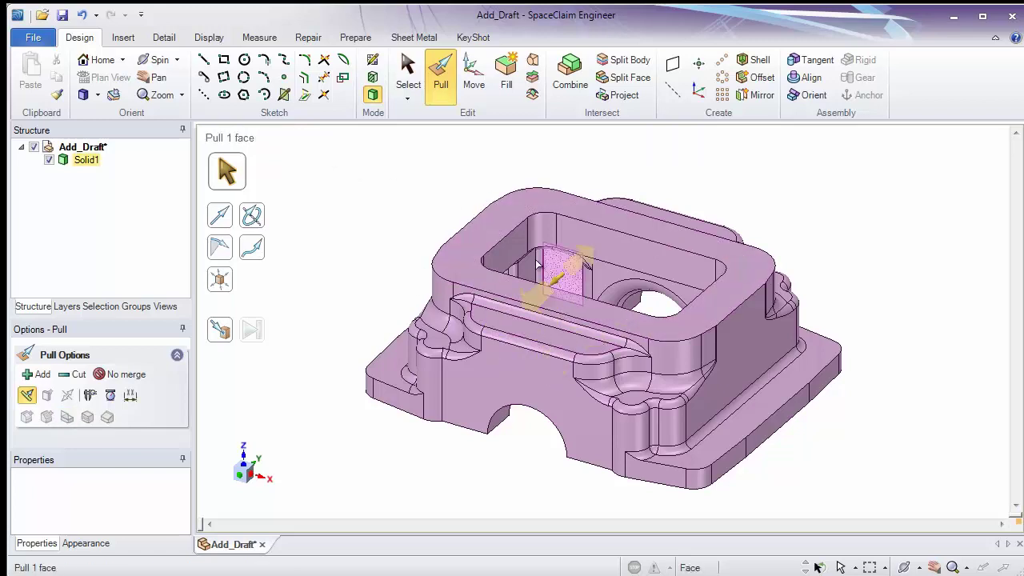
click(457, 180)
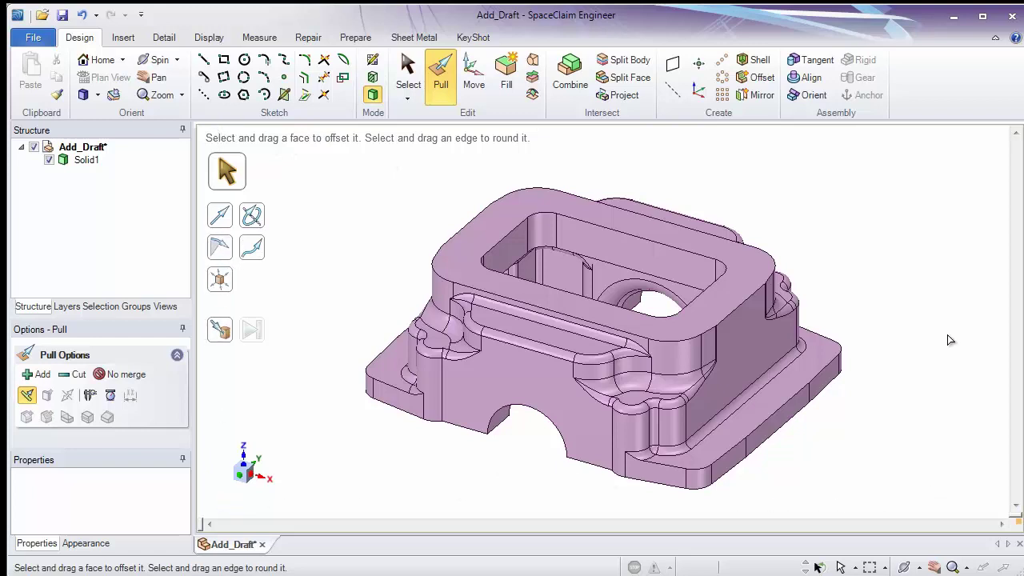
click(686, 298)
click(695, 307)
mouse_move(689, 304)
middle_down()
mouse_move(631, 300)
mouse_move(669, 301)
mouse_move(680, 314)
middle_up()
click(676, 357)
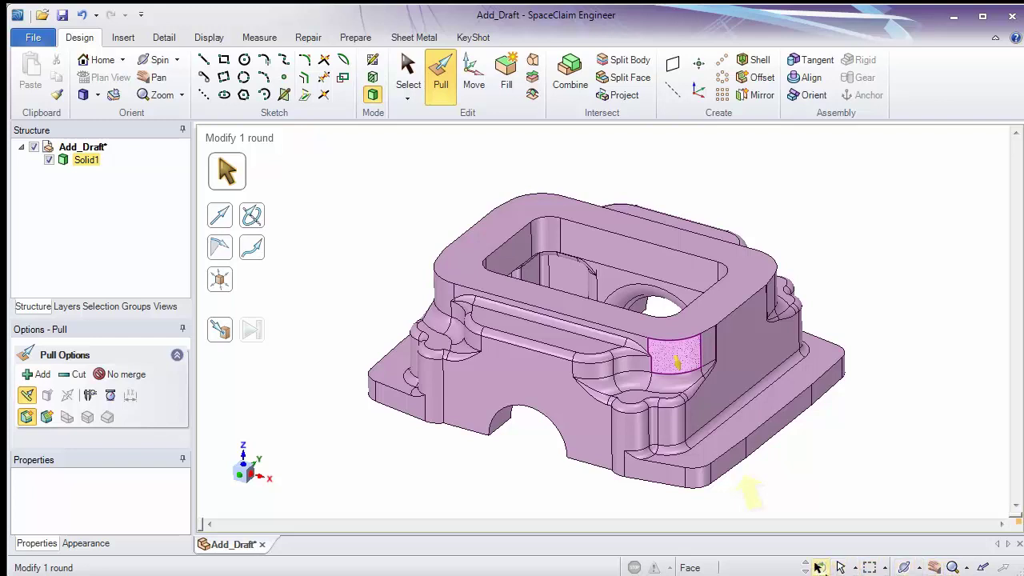
click(858, 475)
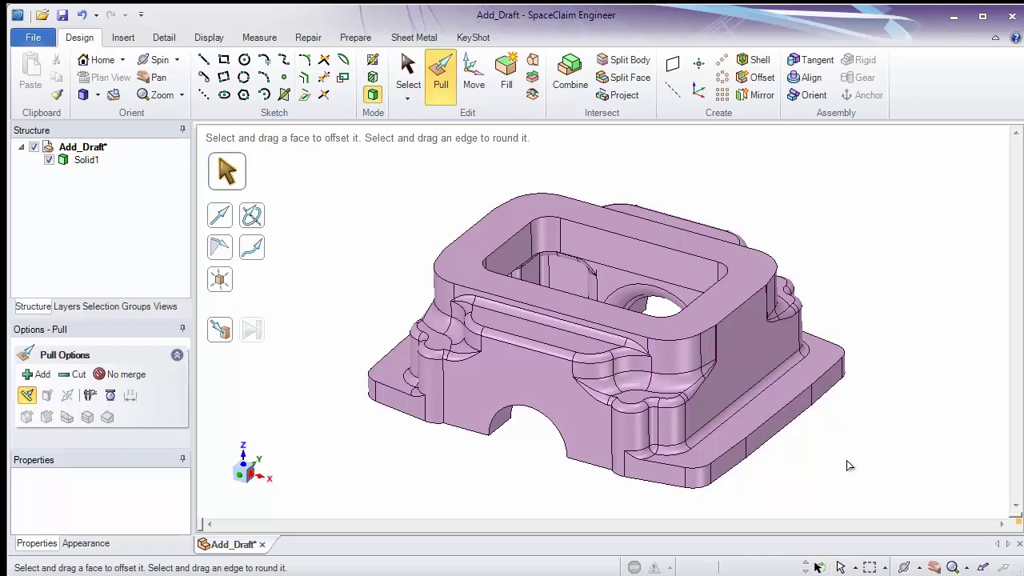
click(738, 332)
click(800, 270)
click(764, 266)
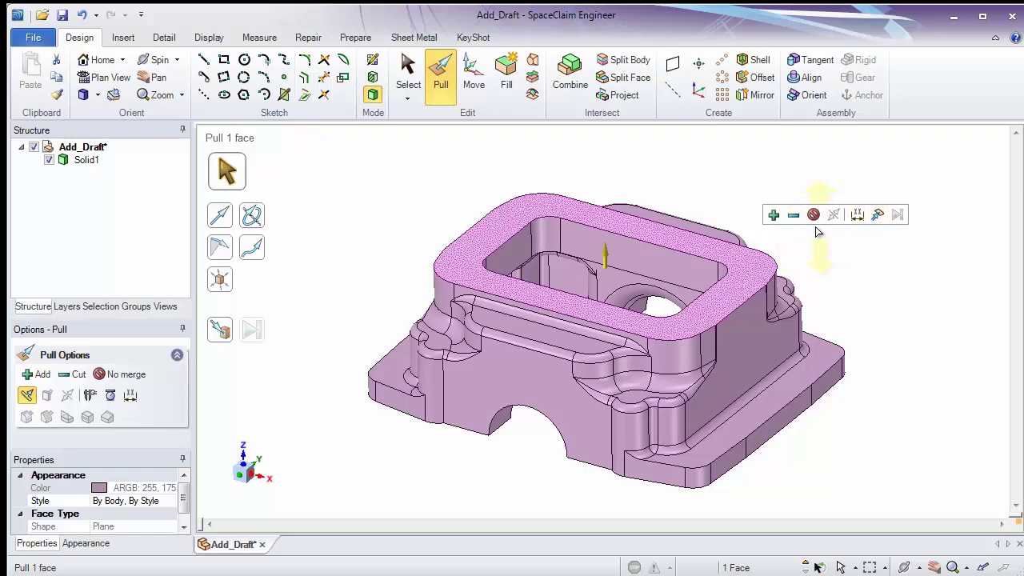
click(752, 314)
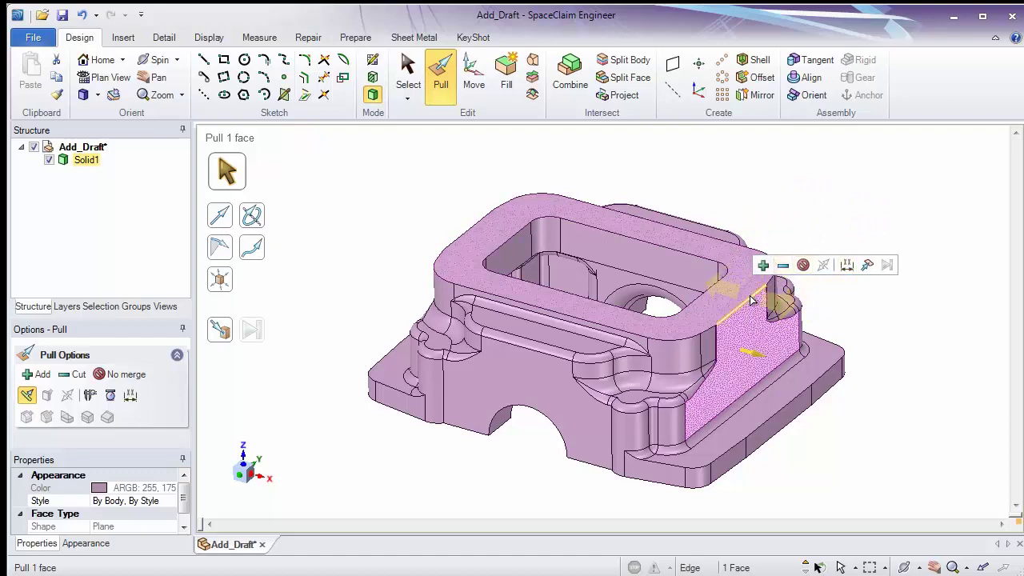
click(778, 282)
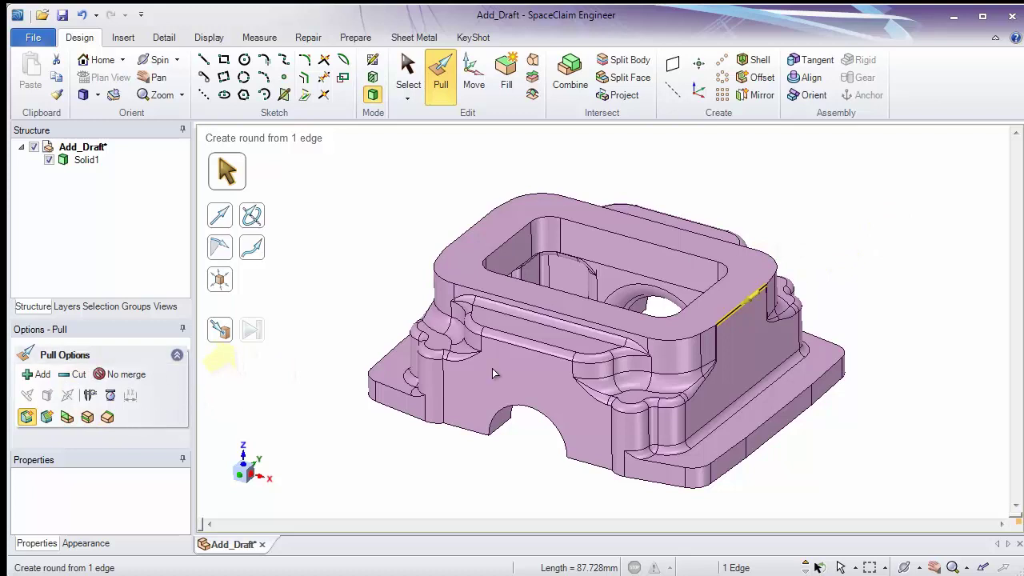
click(556, 365)
click(697, 302)
click(787, 253)
click(672, 227)
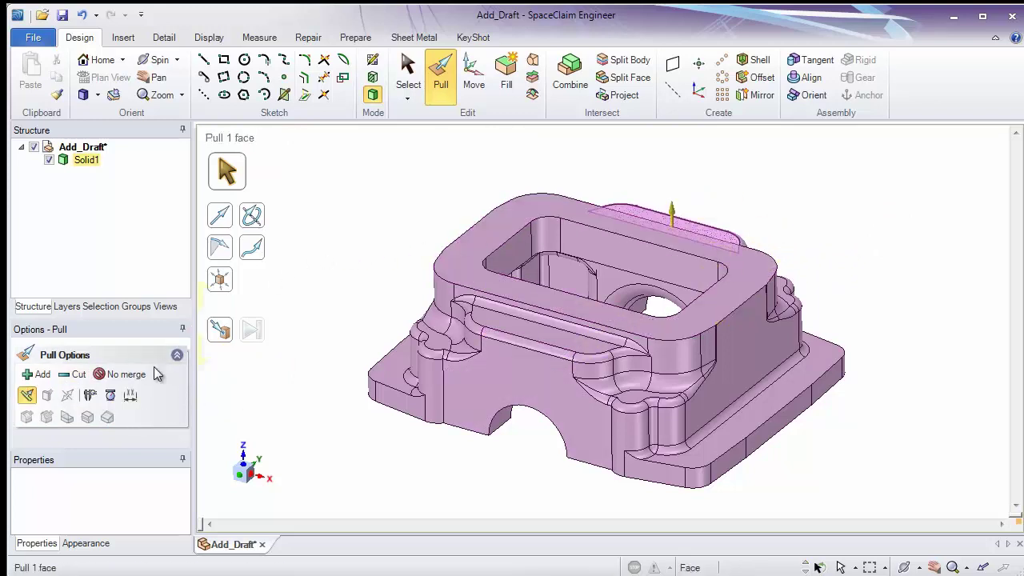
key(Escape)
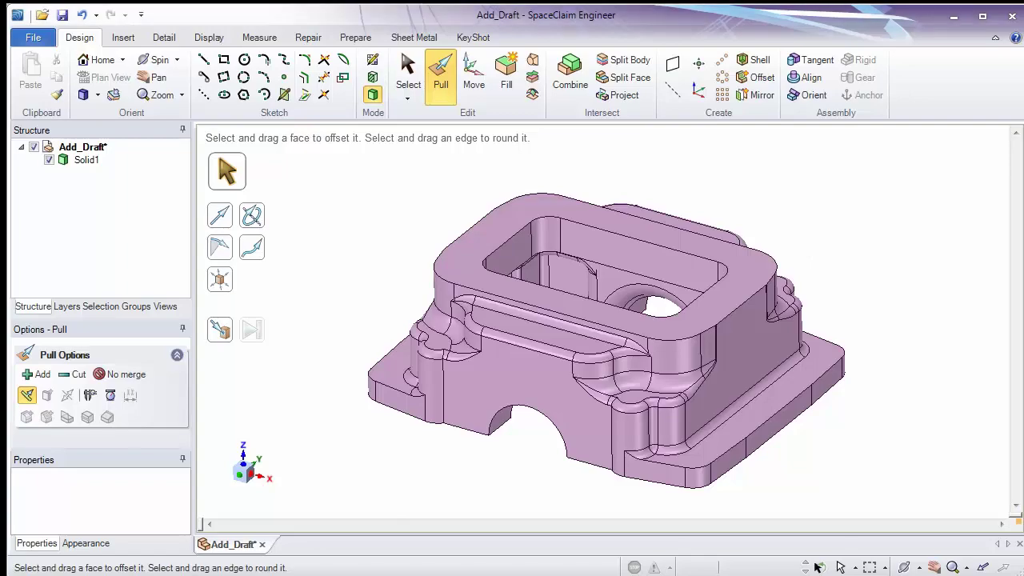
click(606, 366)
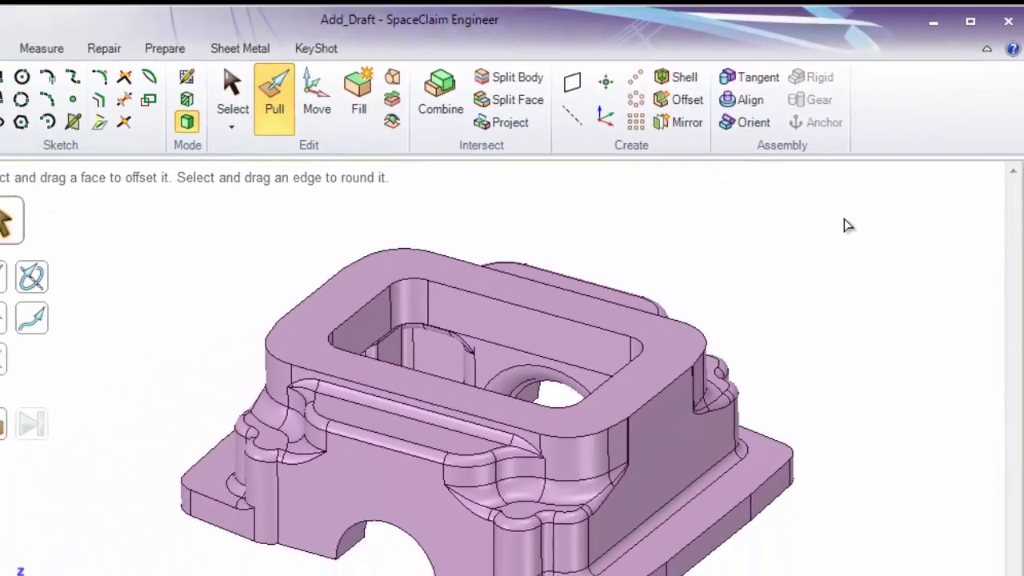
Step: Open online help and browse Getting started pages: Design modes, Pulling, Editing in cross-section
key(F1)
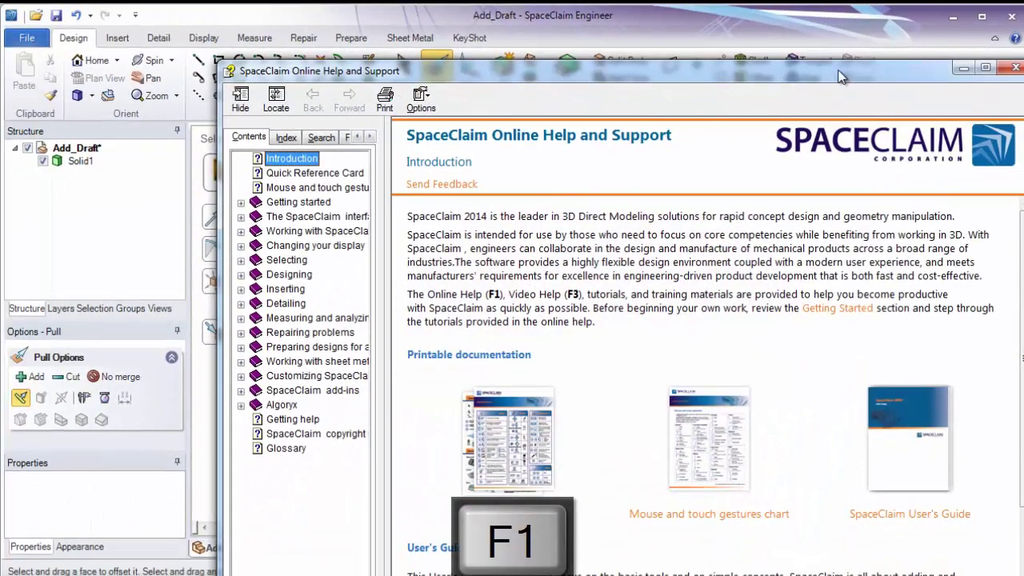
drag(836, 75, 730, 29)
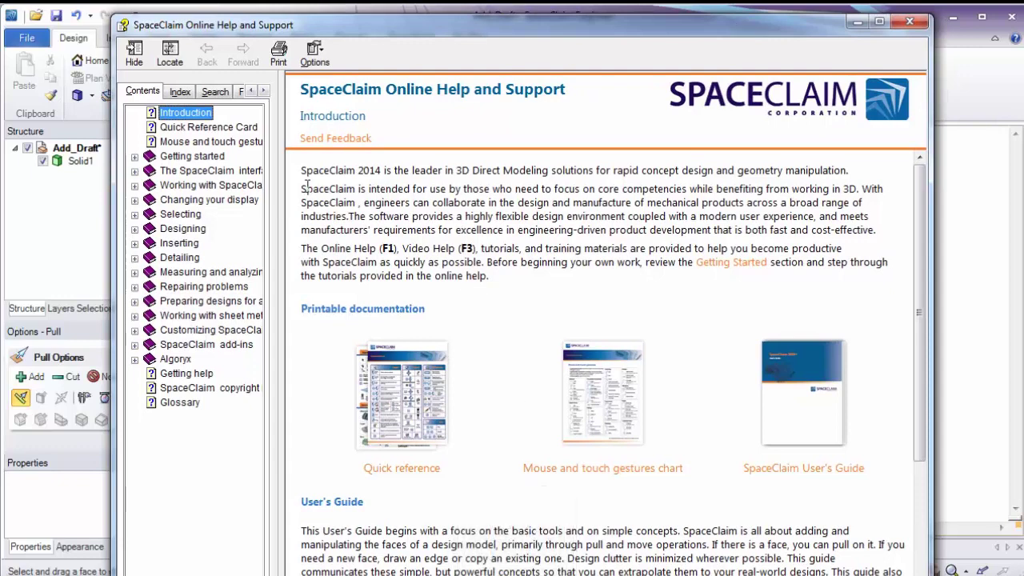
click(135, 158)
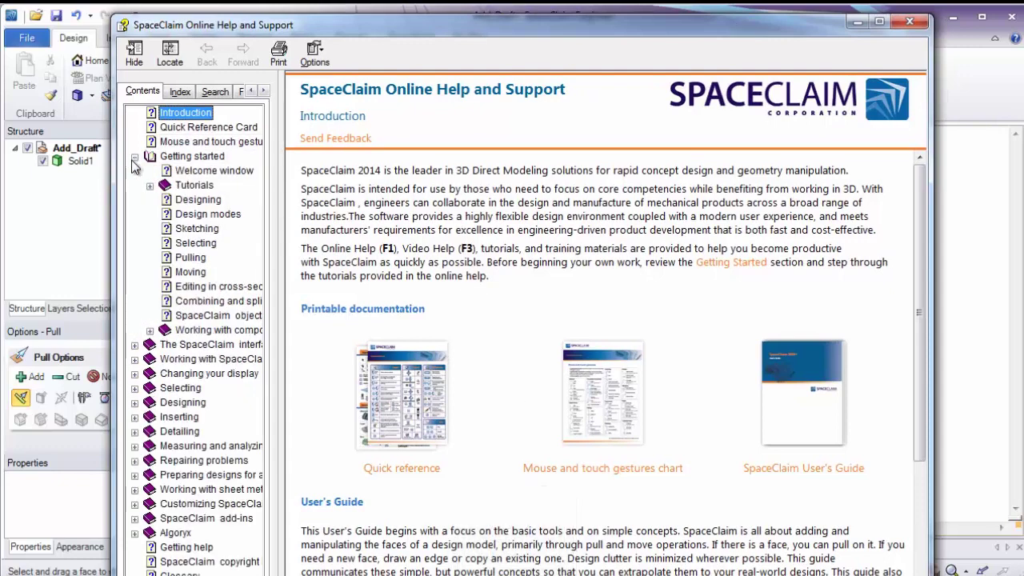
click(203, 215)
click(196, 258)
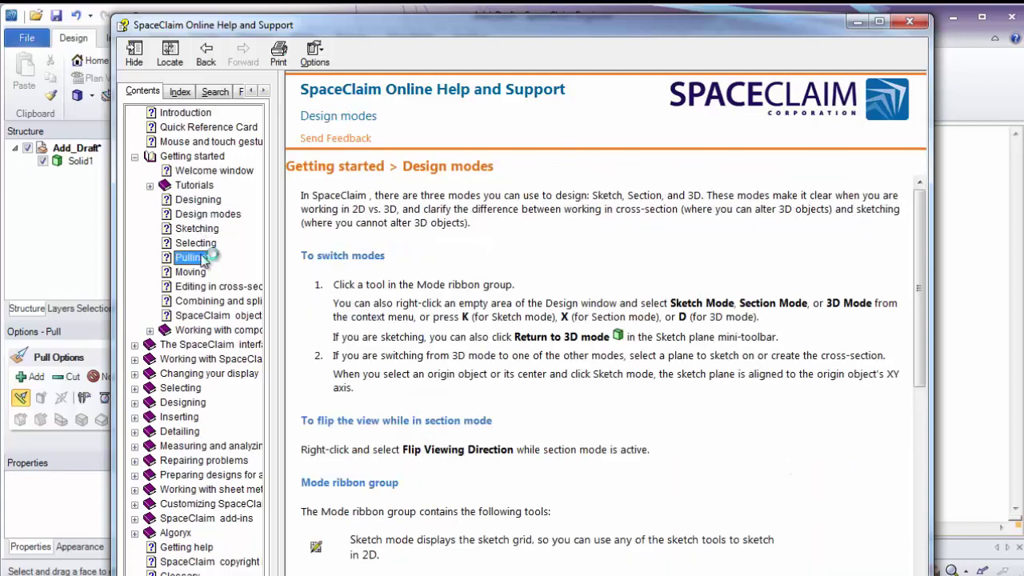
click(199, 290)
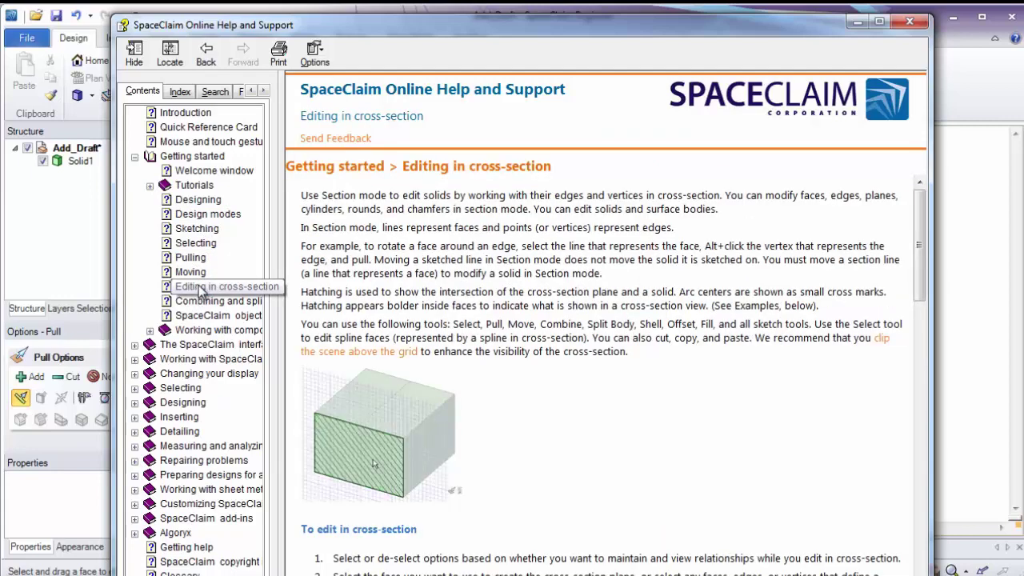
click(366, 278)
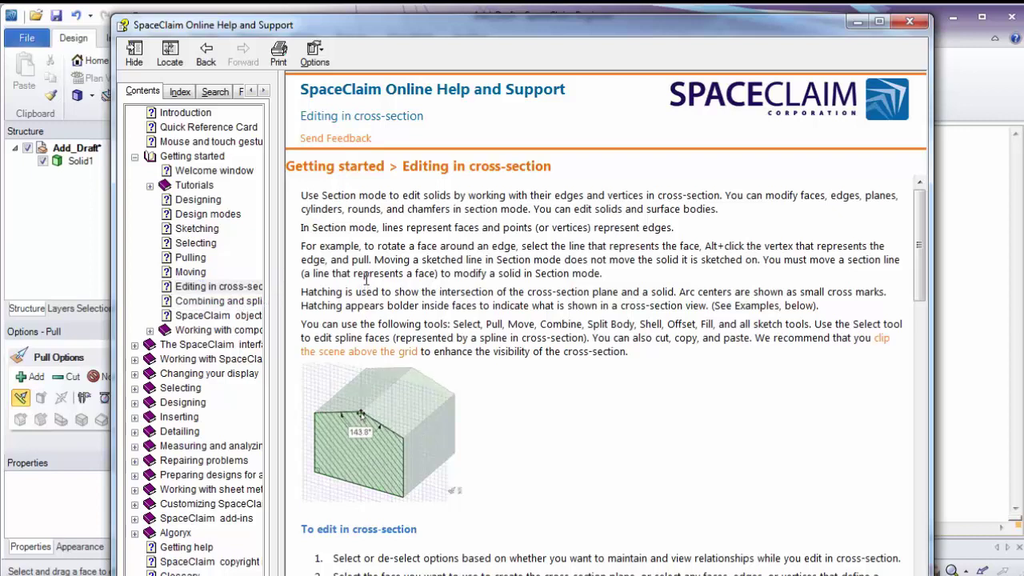
Step: Search help for 'dimension' and open the resulting topics, ending on Dimensions
click(212, 93)
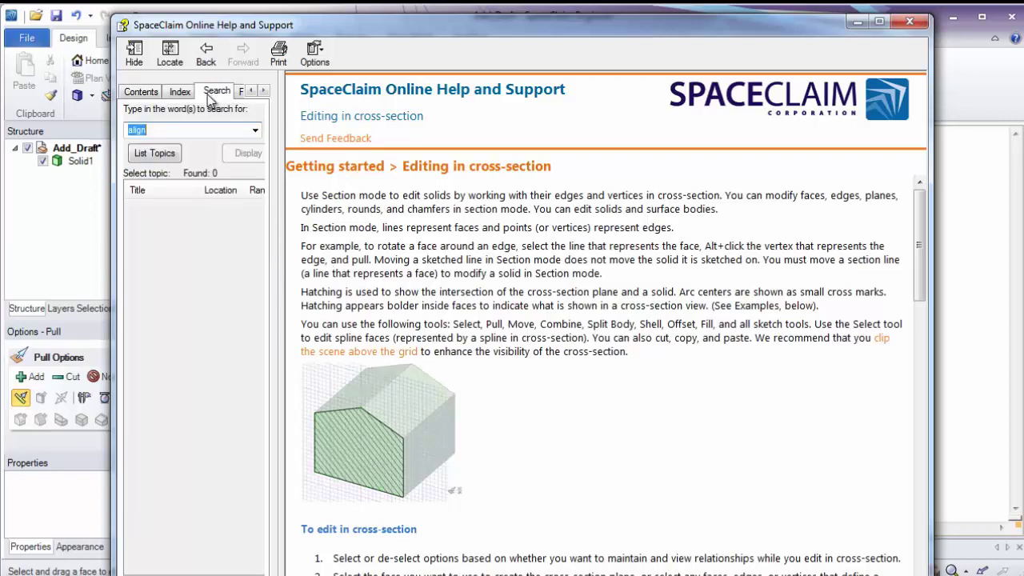
text(d)
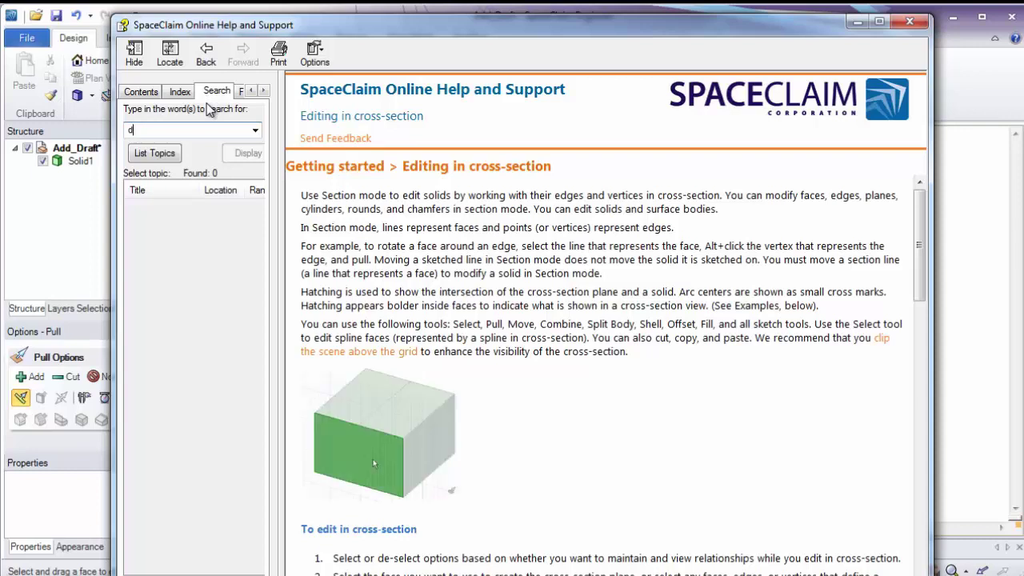
text(imension)
key(Return)
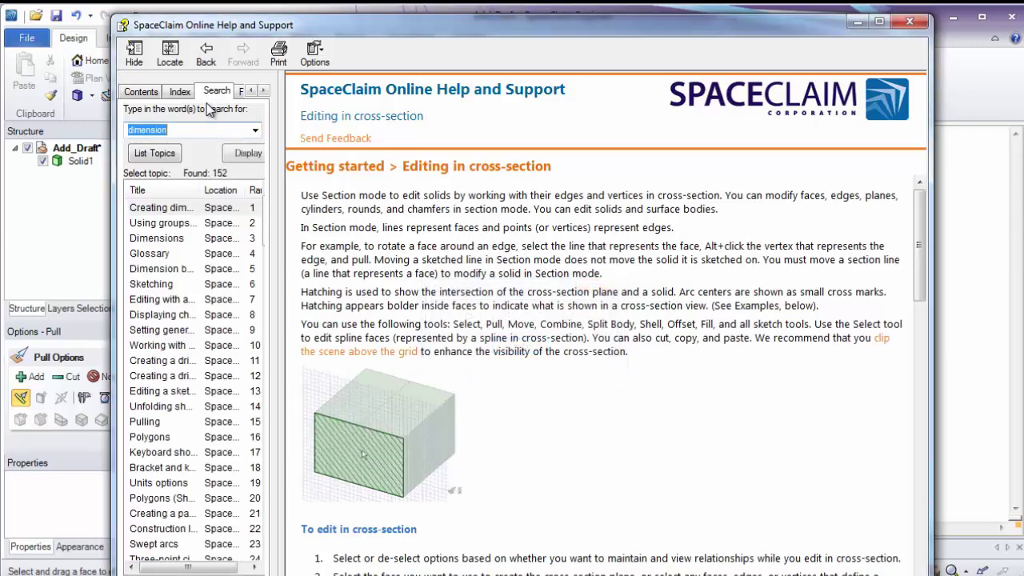
double_click(191, 210)
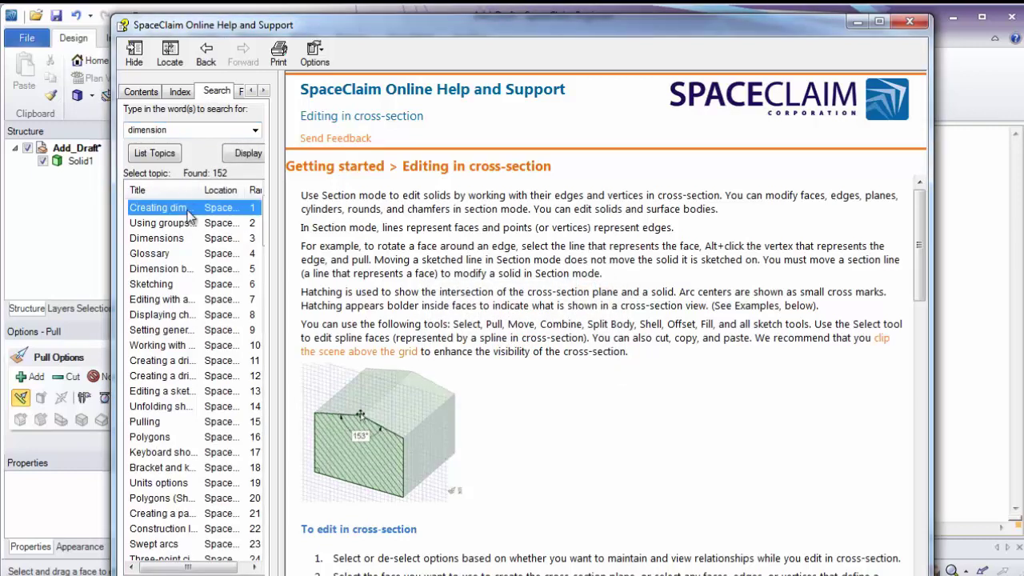
double_click(181, 224)
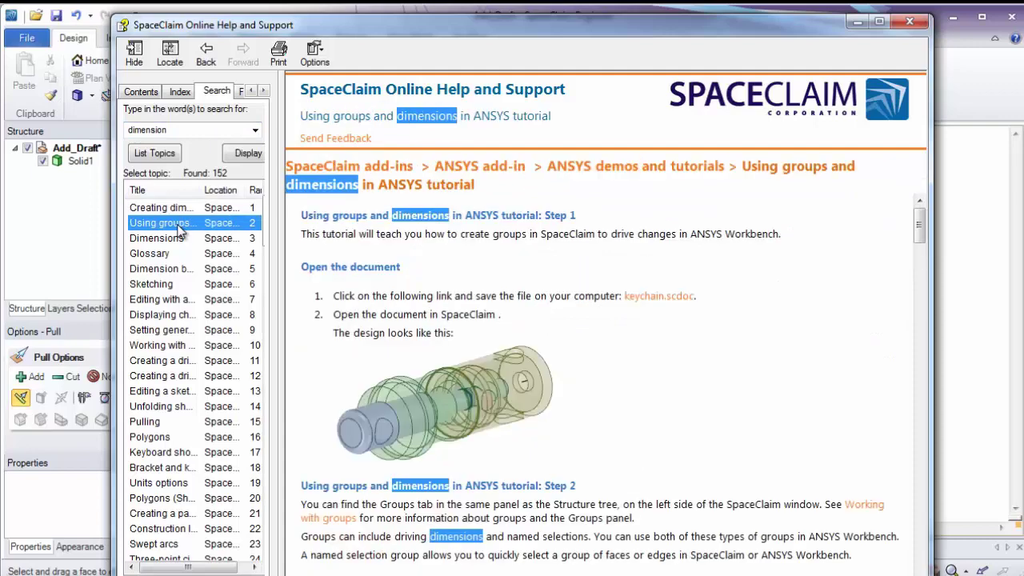
double_click(176, 239)
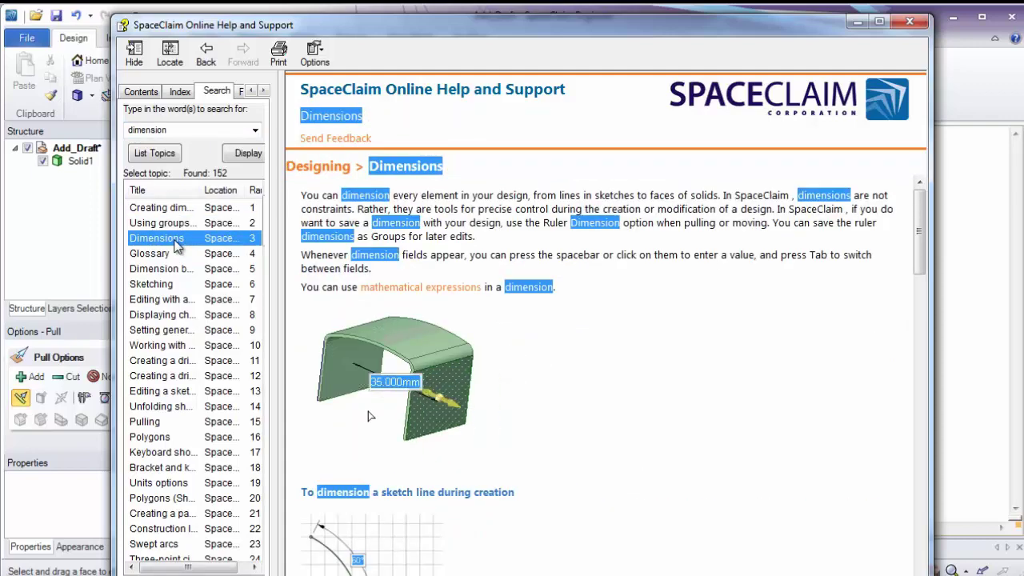
Step: Close help, then view and scroll the Moving help topic before closing it
click(910, 22)
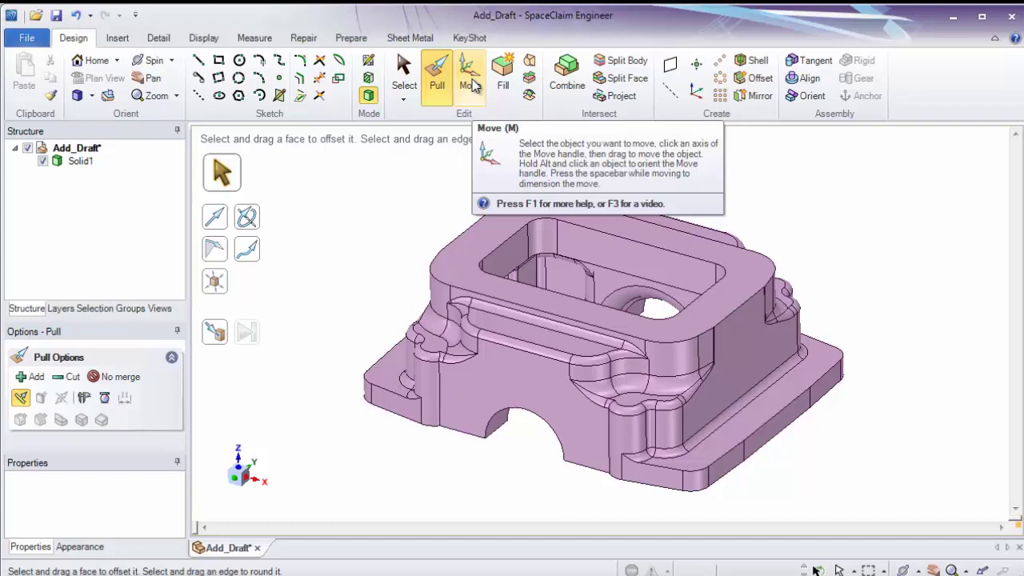
key(F1)
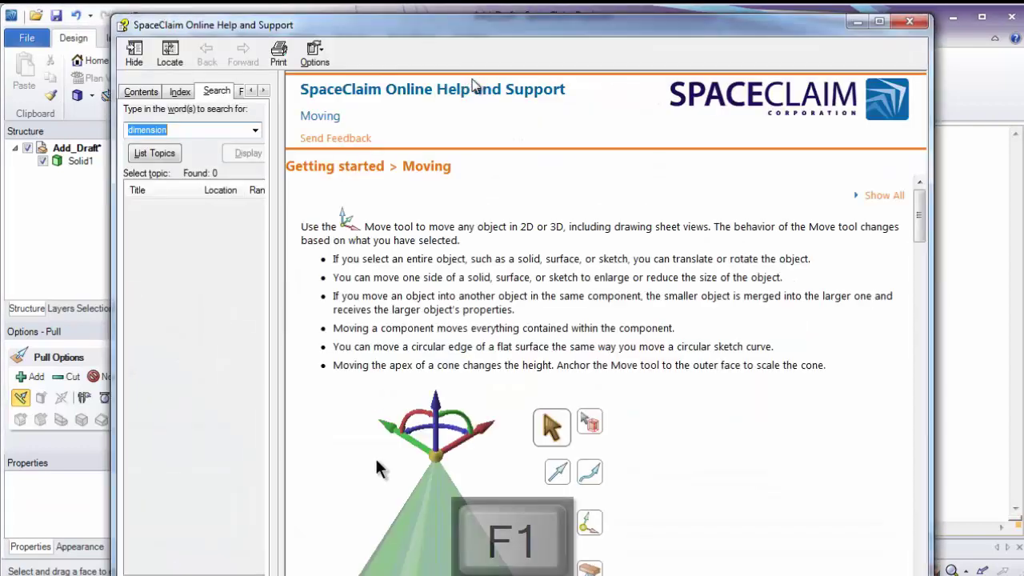
click(528, 196)
scroll(524, 196, down, 3)
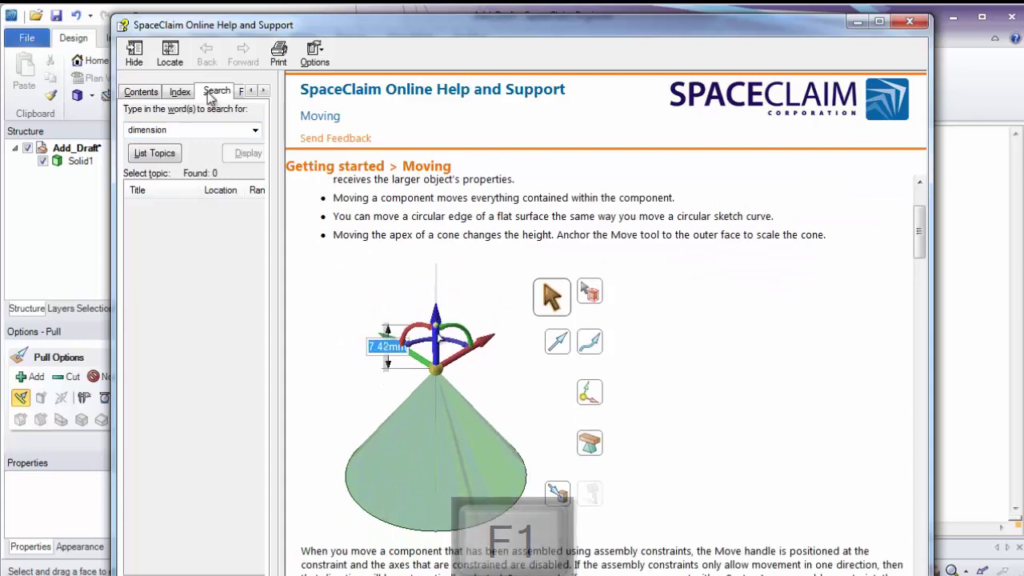
click(912, 22)
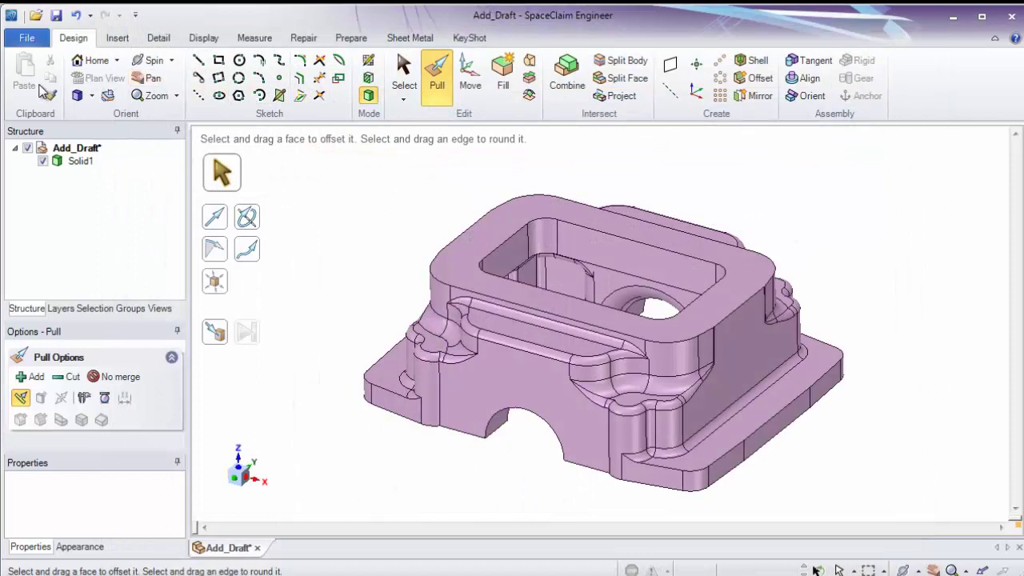
scroll(42, 89, down, 1)
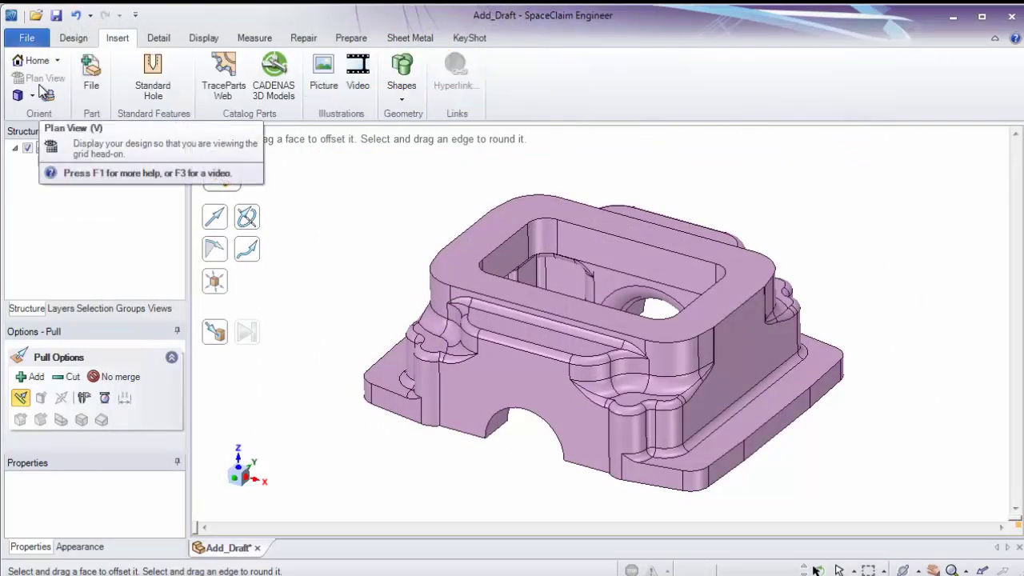
scroll(41, 89, up, 1)
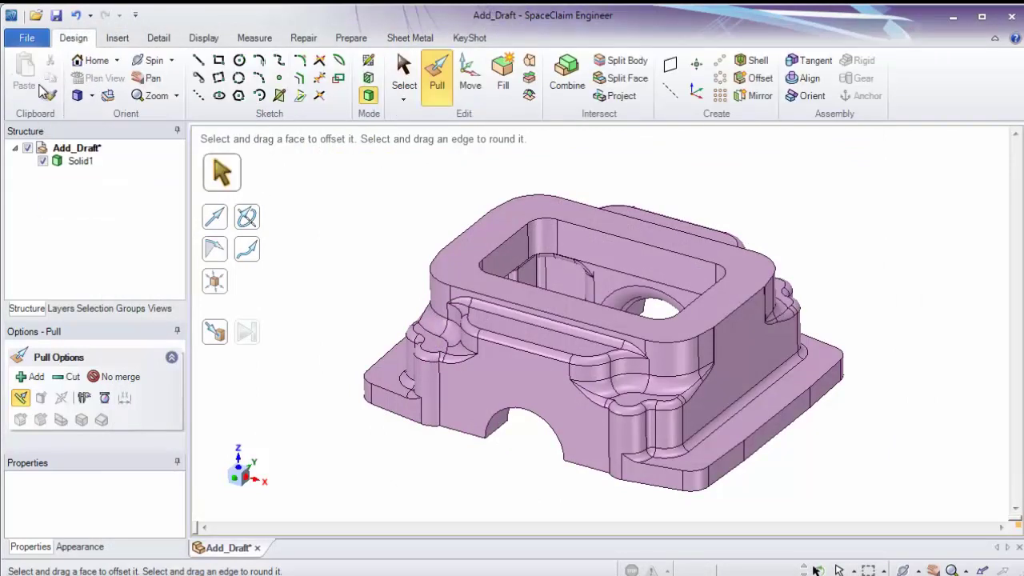
Step: Spin the Add_Draft part slightly, zoom in and out with the wheel, and pan it left
click(155, 62)
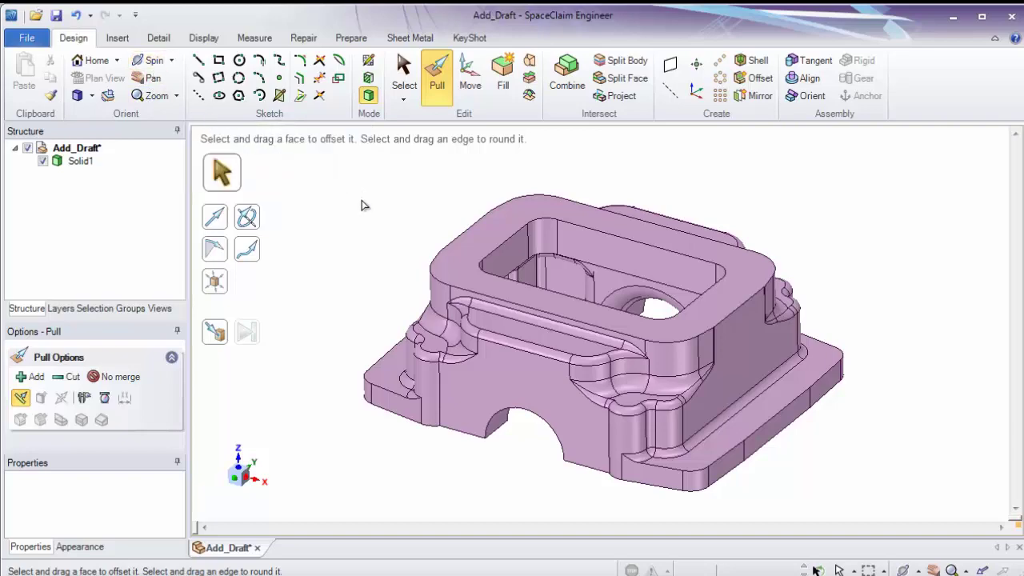
mouse_move(361, 201)
mouse_down()
mouse_move(355, 183)
mouse_move(382, 196)
mouse_move(357, 206)
mouse_move(367, 190)
mouse_move(375, 224)
mouse_move(372, 210)
mouse_up()
scroll(386, 243, up, 2)
scroll(386, 243, down, 4)
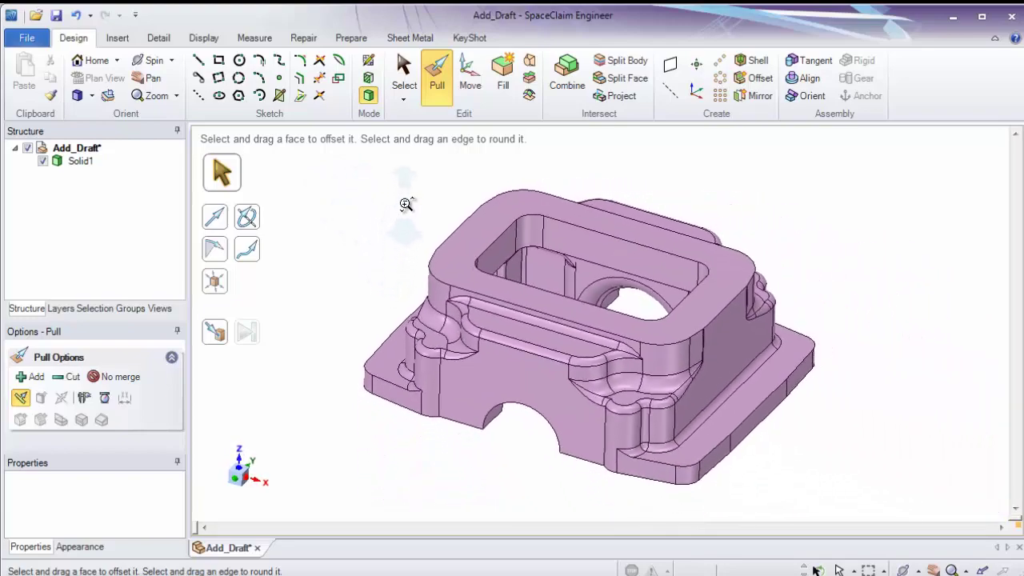
scroll(408, 206, up, 3)
scroll(408, 224, up, 2)
scroll(407, 222, down, 3)
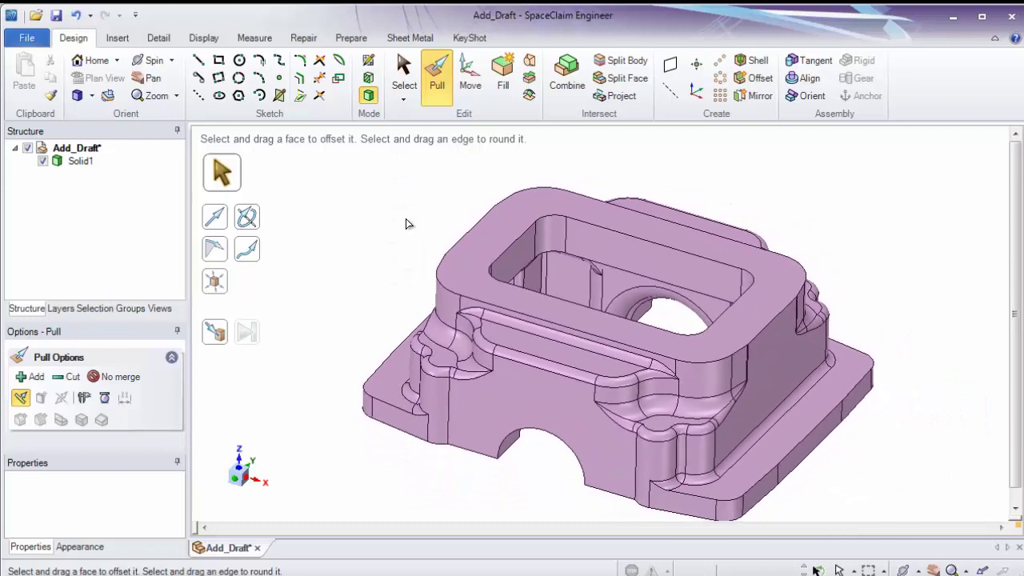
shift+middle_drag(407, 221, 373, 224)
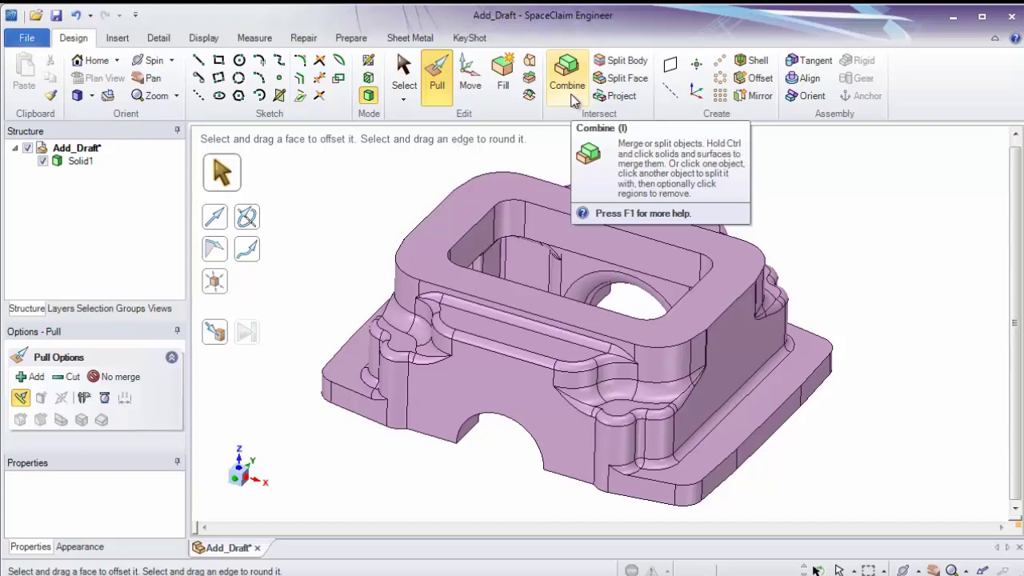
Step: Look over the Insert tab's tools, then switch to the Detail tab
click(119, 38)
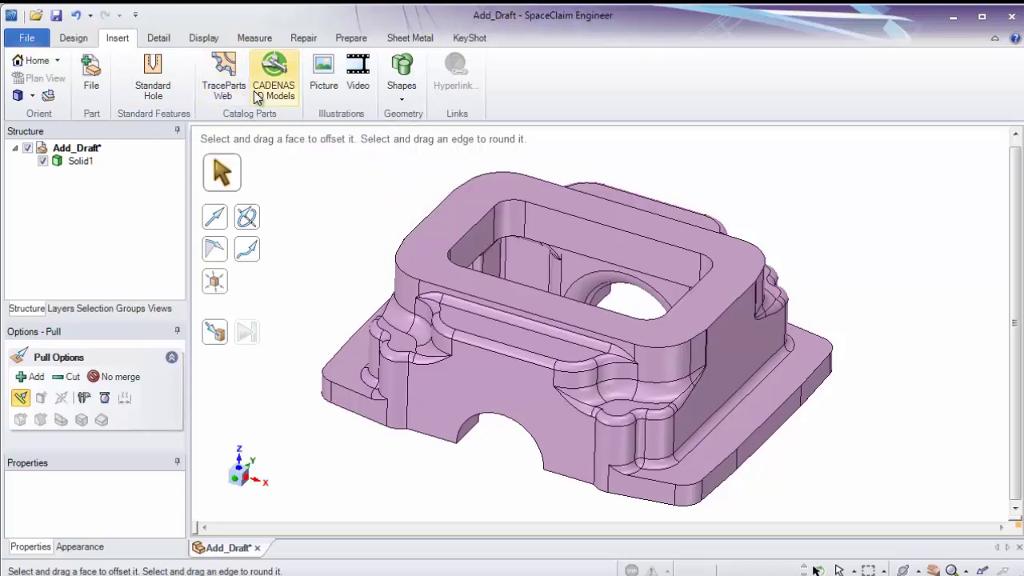
click(166, 40)
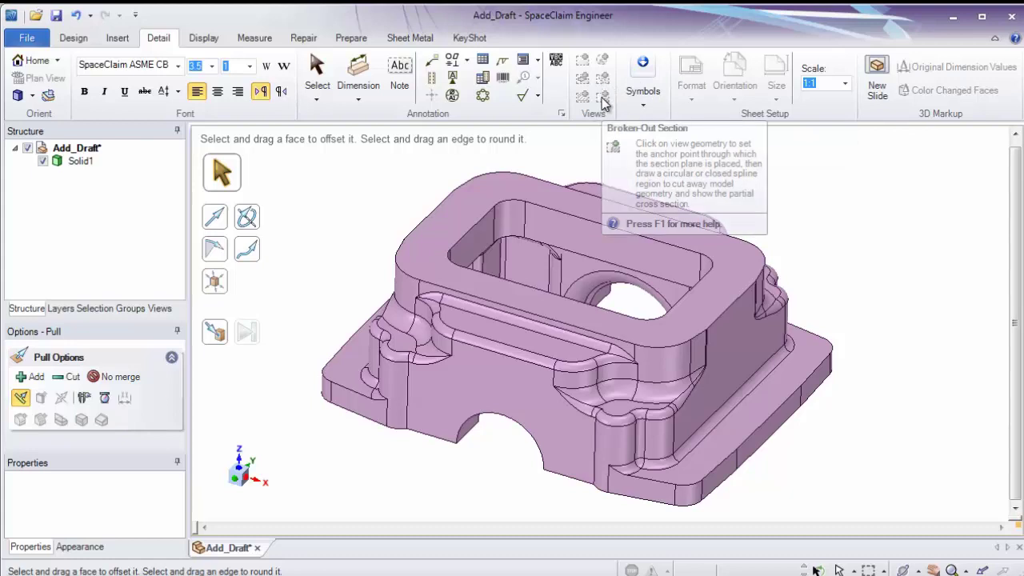
Step: On the Display tab, check the colour palette and try Hidden Line before returning to Shaded
click(209, 42)
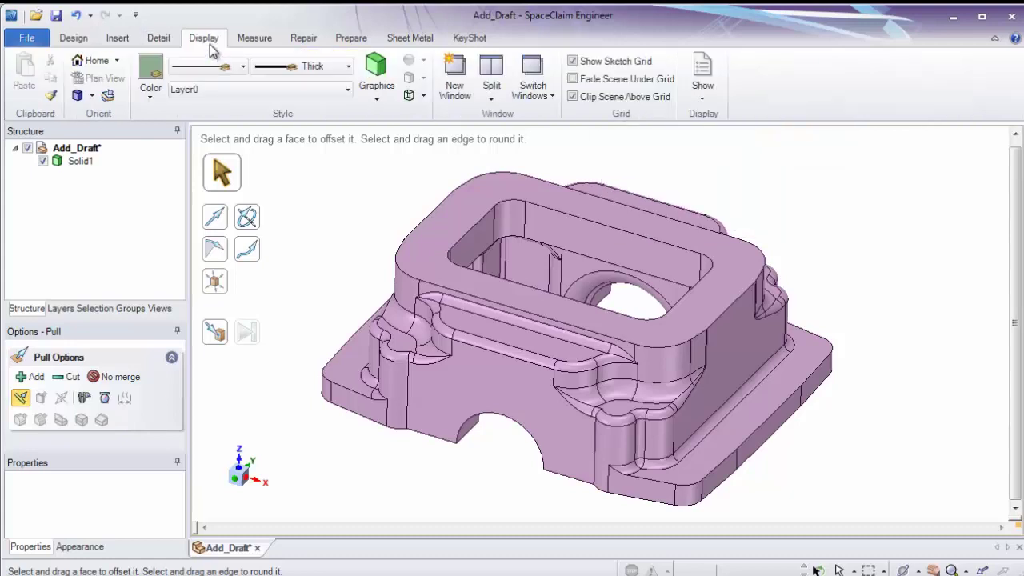
click(160, 97)
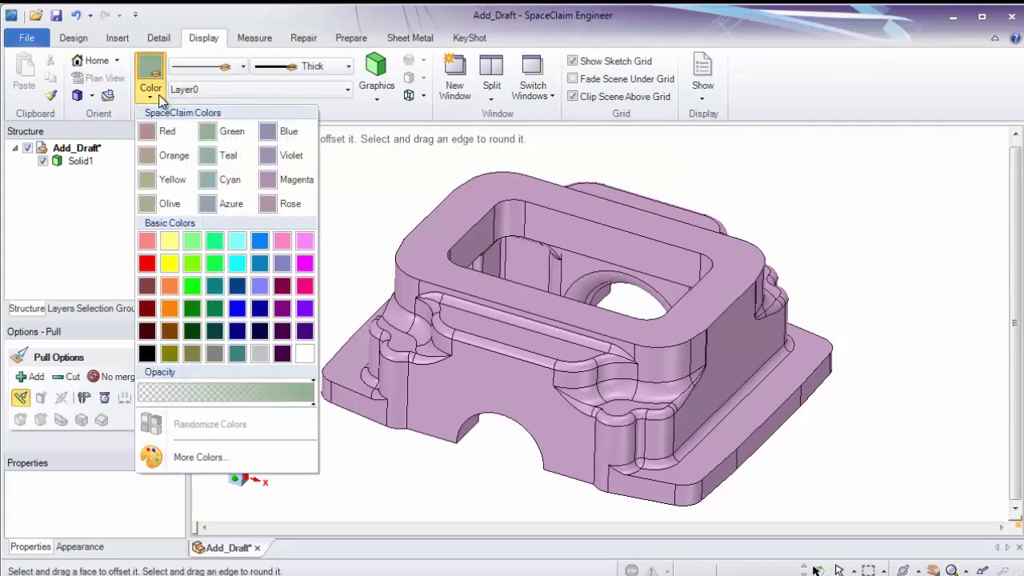
click(160, 97)
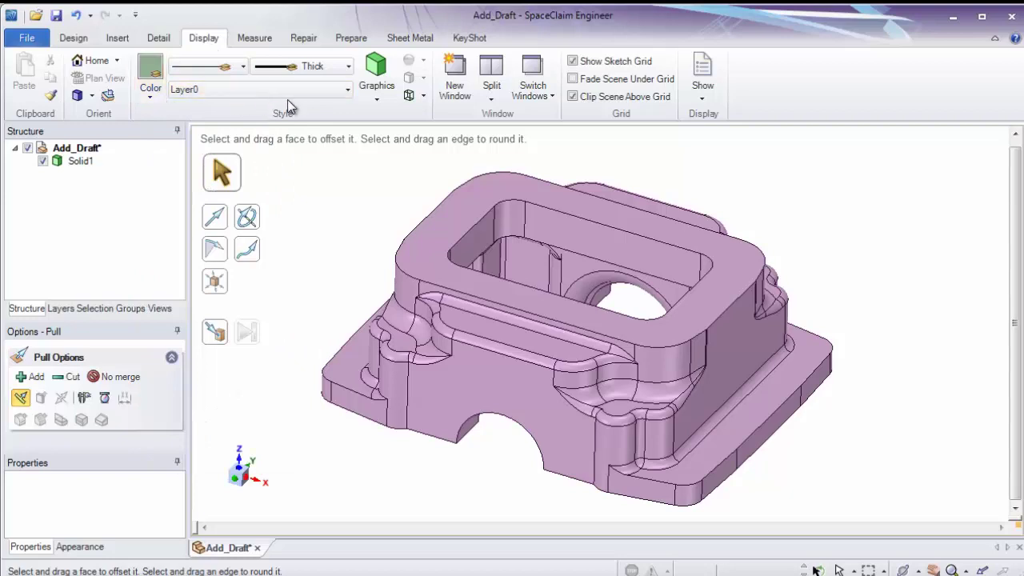
click(376, 102)
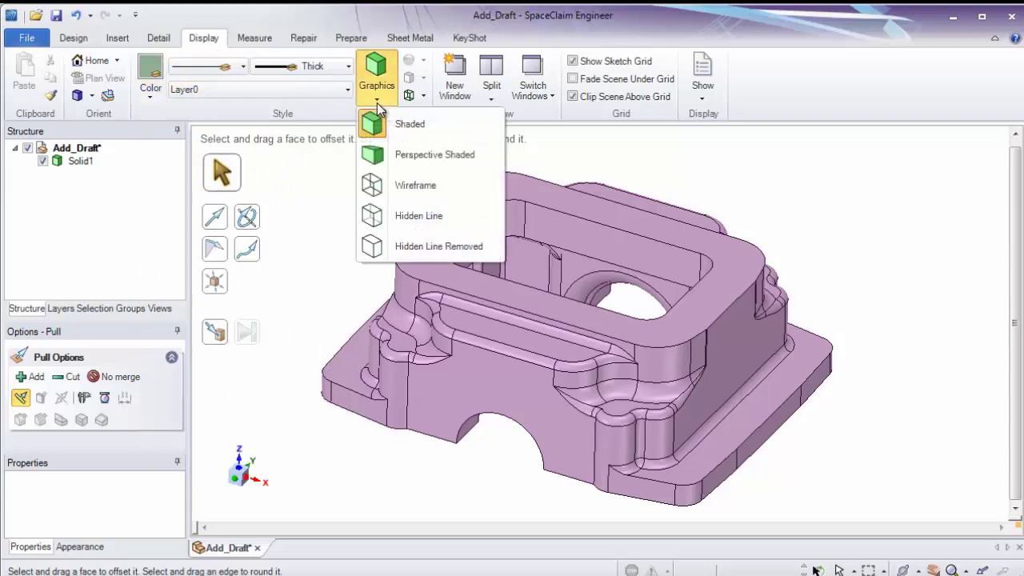
click(407, 216)
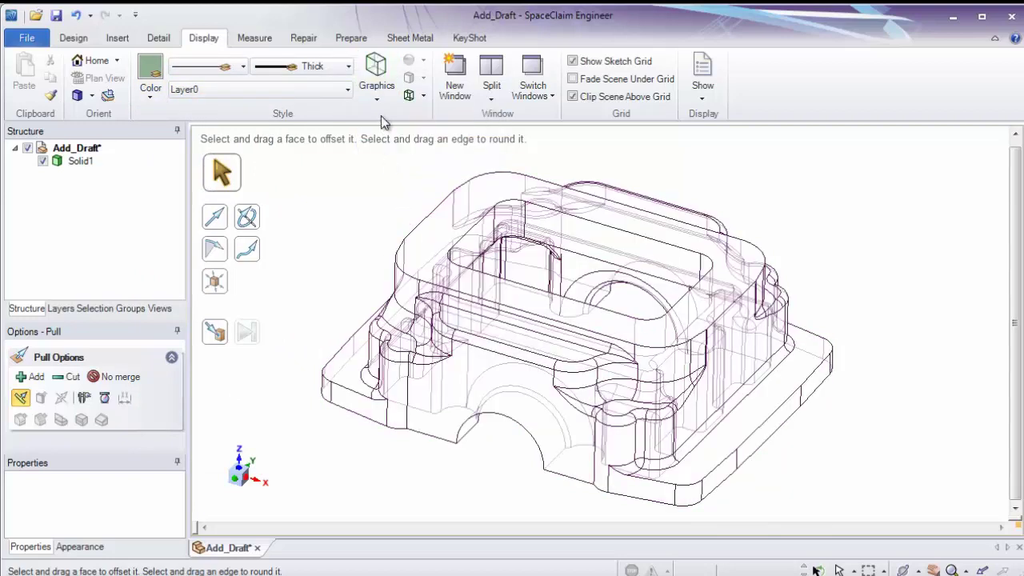
click(378, 102)
click(386, 121)
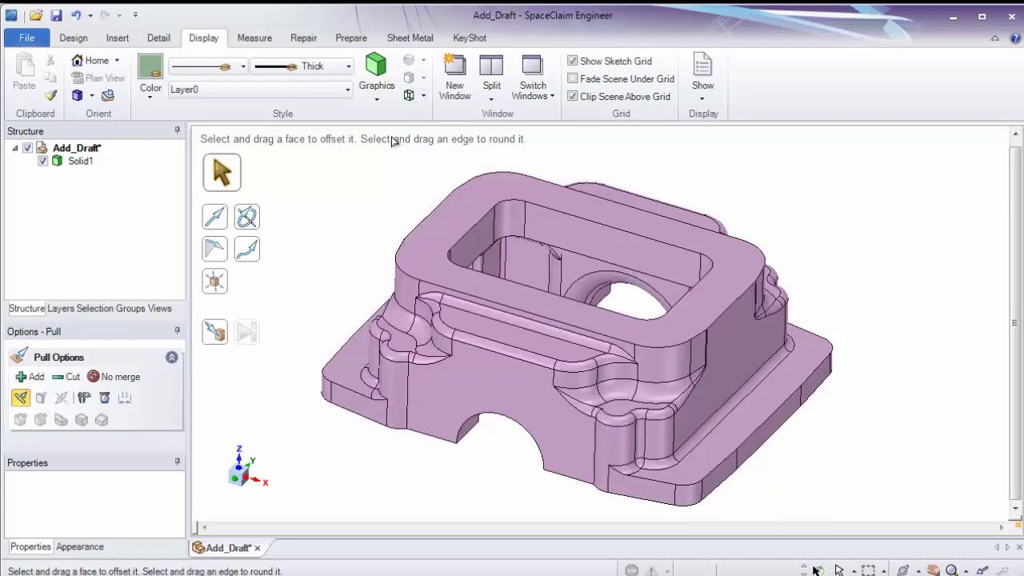
Step: Turn the World Origin axes on, then off again
click(703, 100)
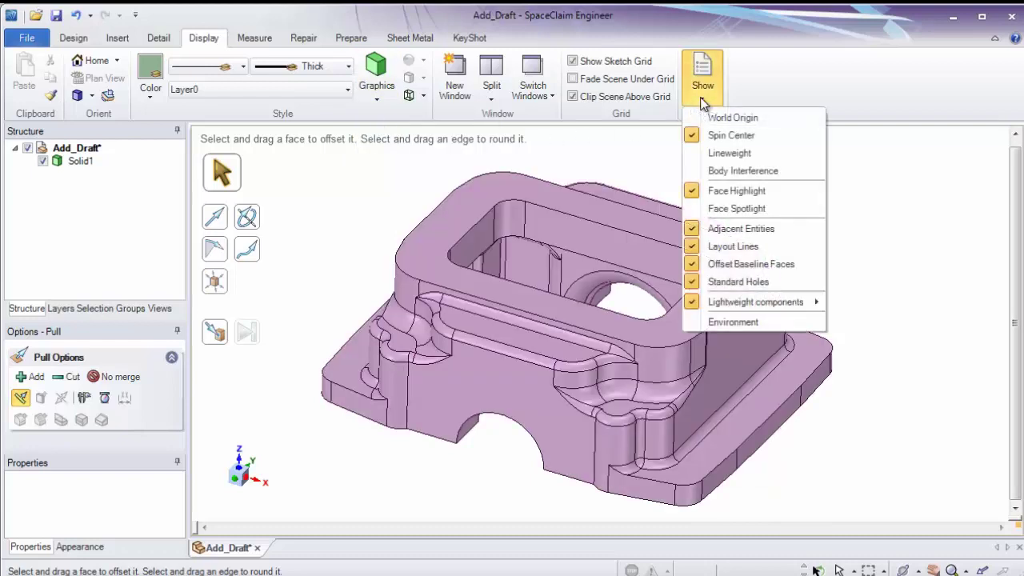
click(714, 117)
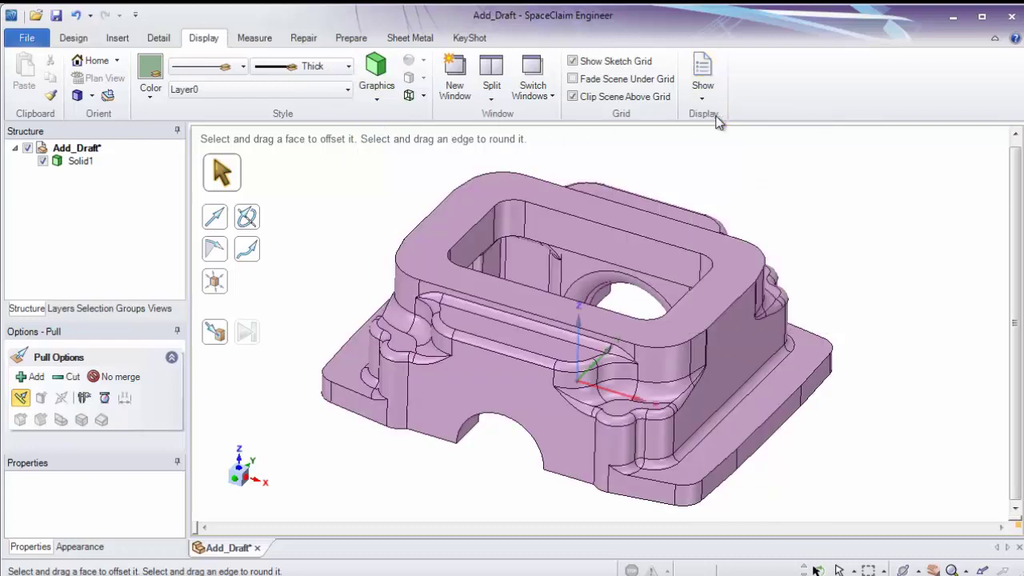
click(712, 99)
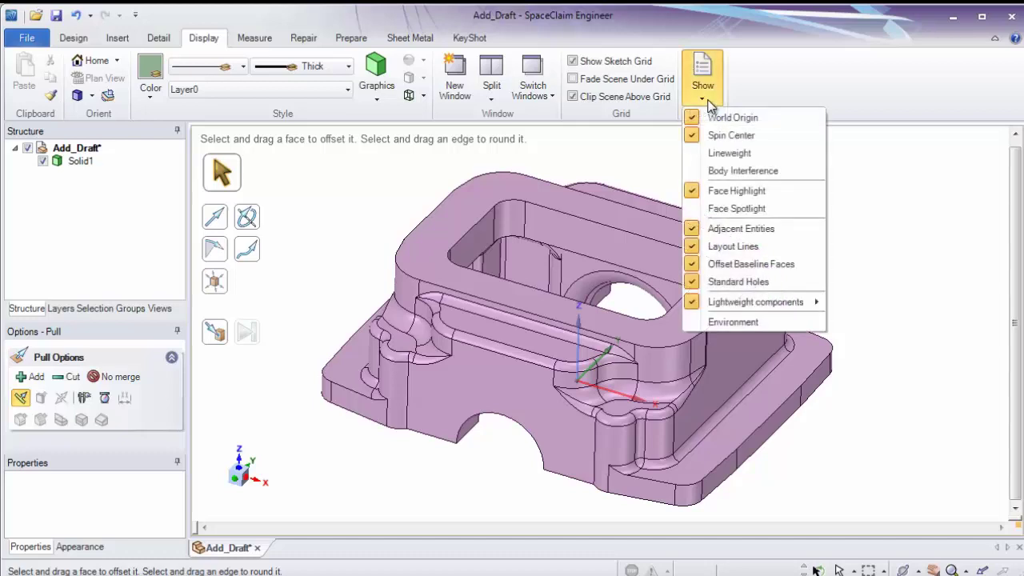
click(714, 119)
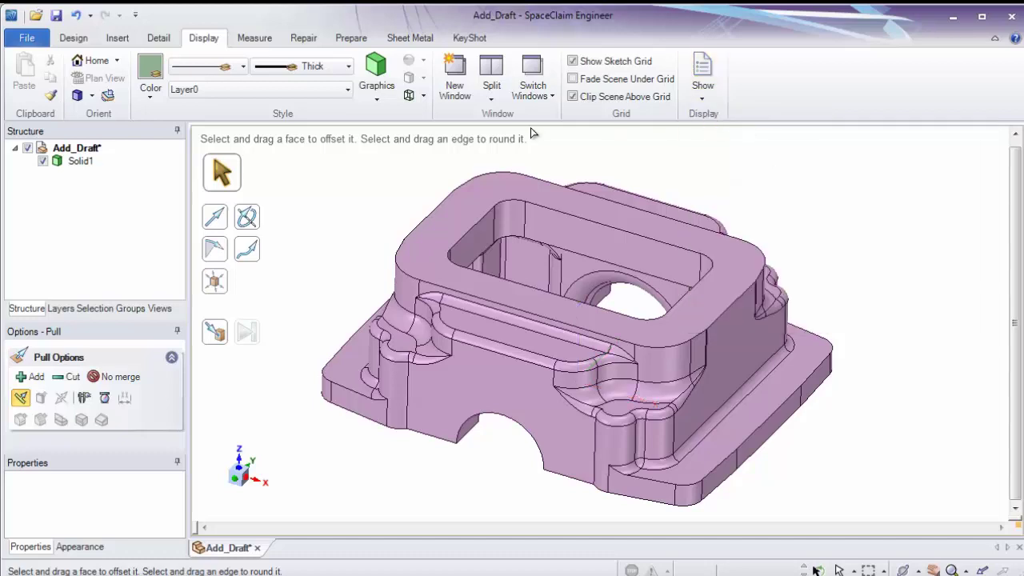
Step: Look over the Measure tab's inspection tools, then switch to the Repair tab
click(255, 38)
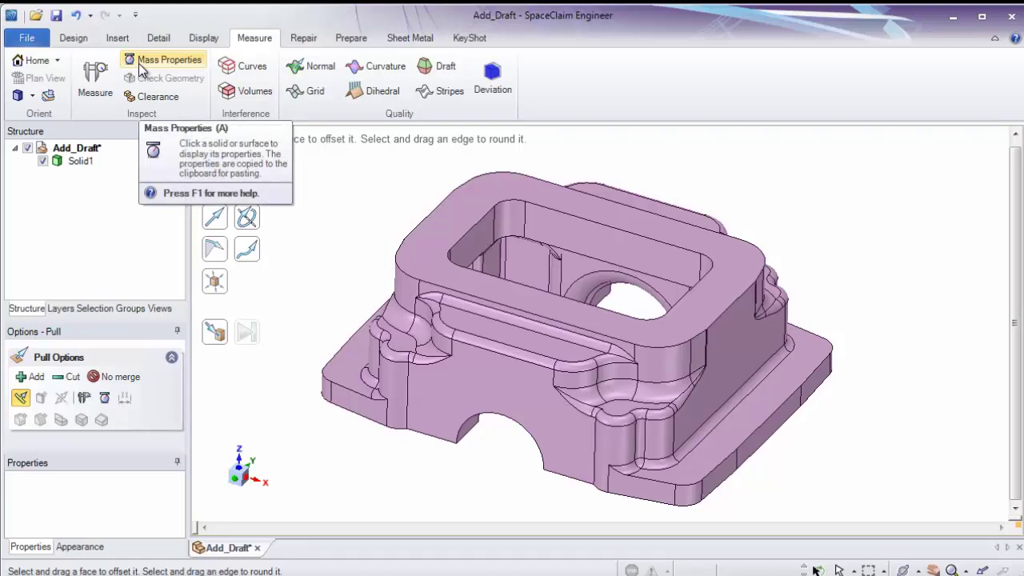
click(304, 44)
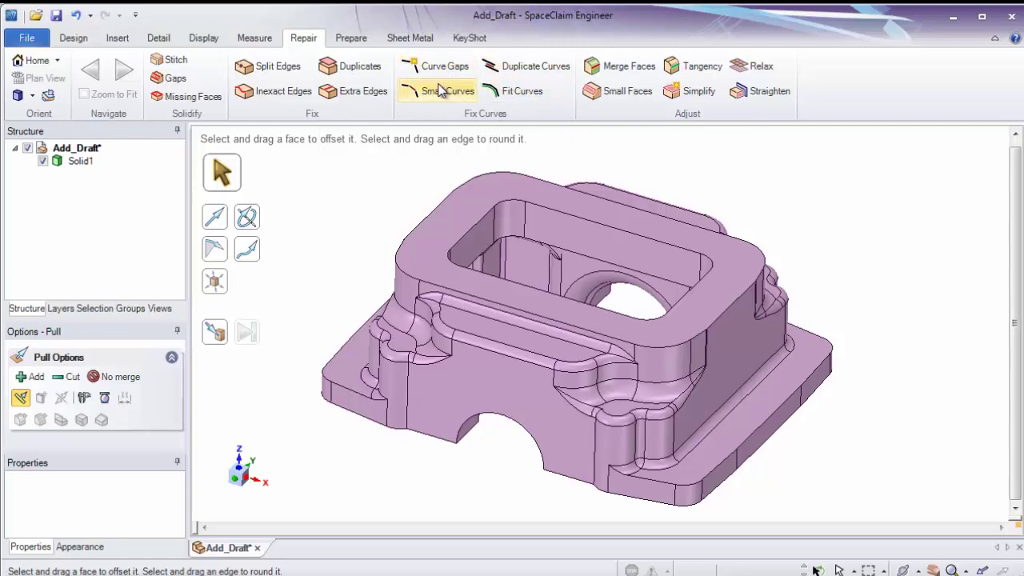
Step: Show the Prepare tab tools for volume extraction, midsurfaces, round and face removal, and beams
click(354, 40)
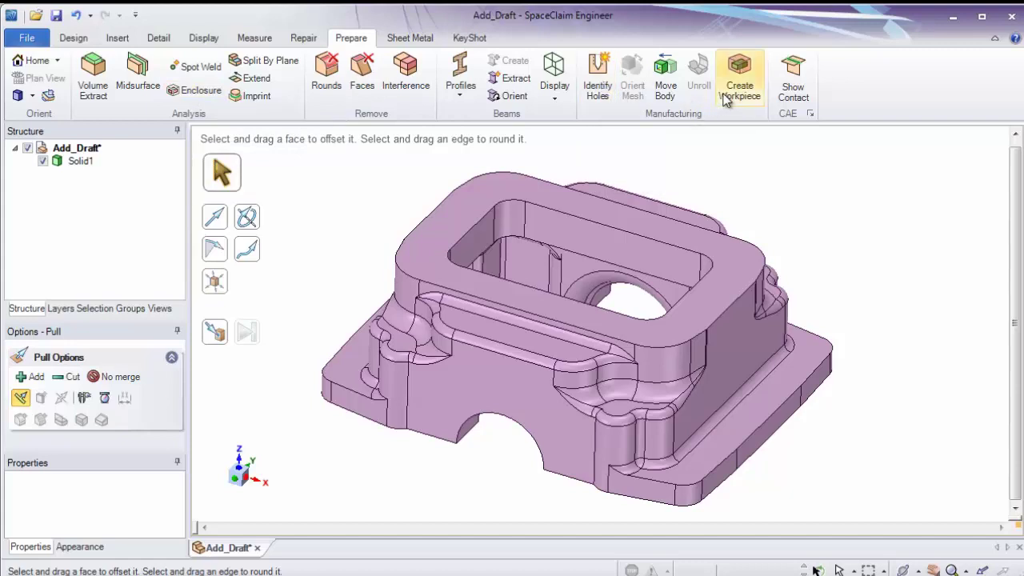
Step: Browse the Sheet Metal and KeyShot material tools, then return to the Design tab
click(409, 43)
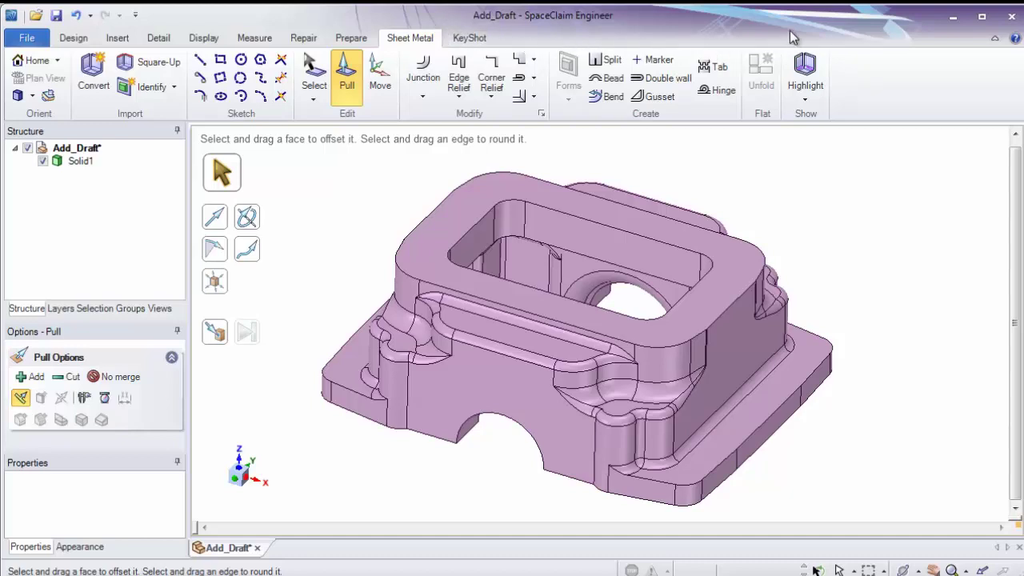
click(472, 44)
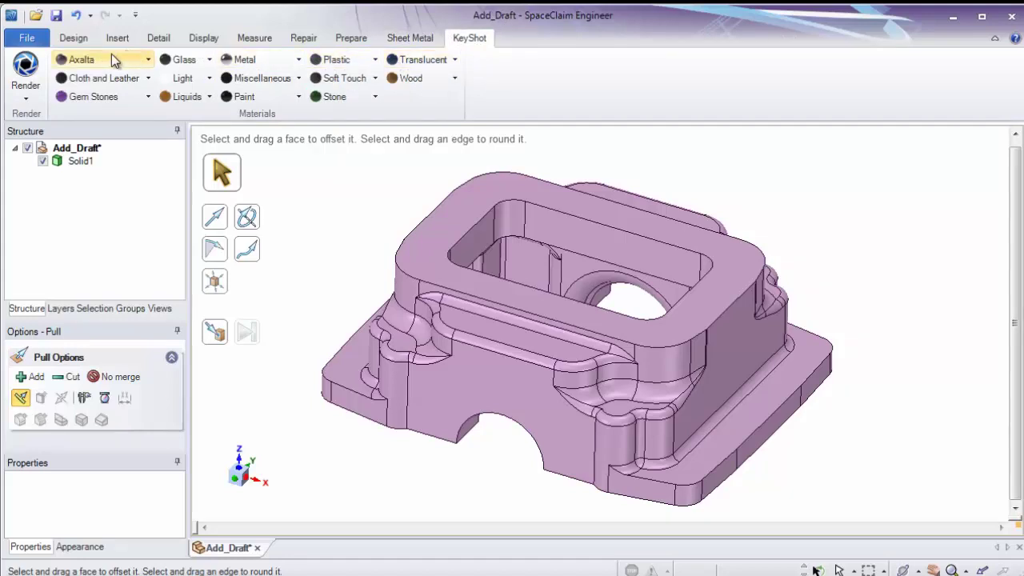
click(74, 37)
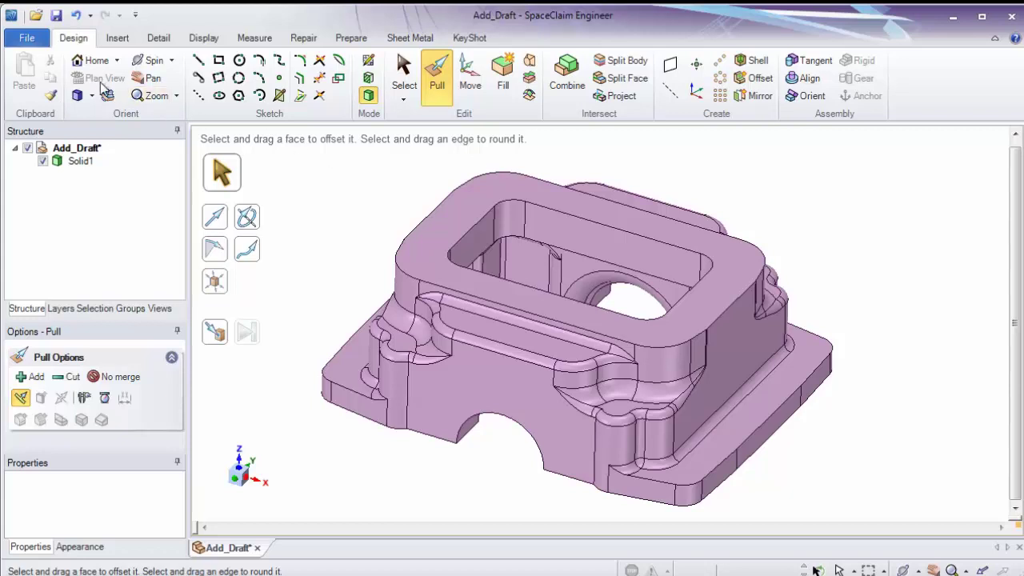
Step: Open the File menu and preview the New, Save, Save As and Share submenus
click(28, 38)
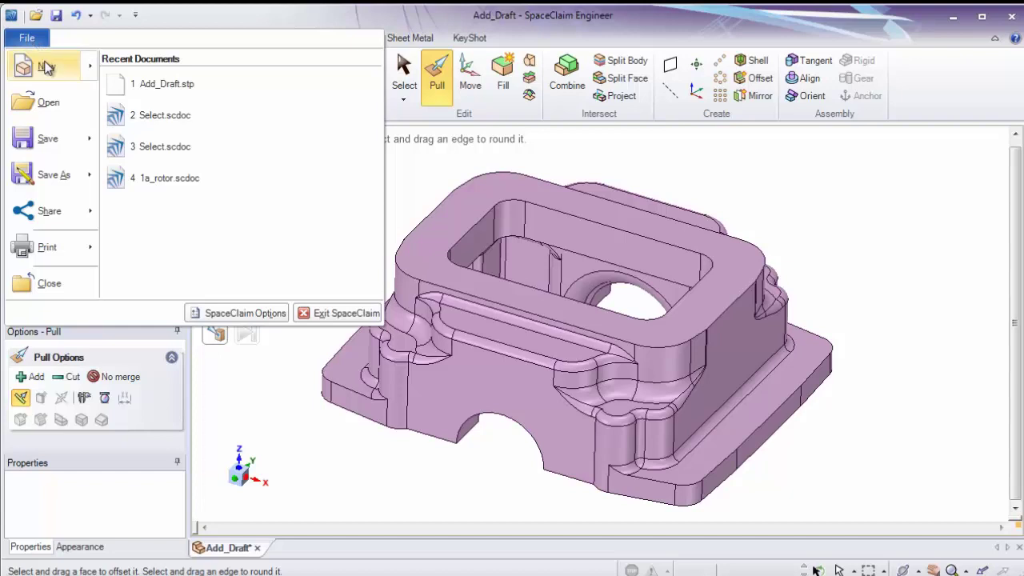
mouse_move(47, 68)
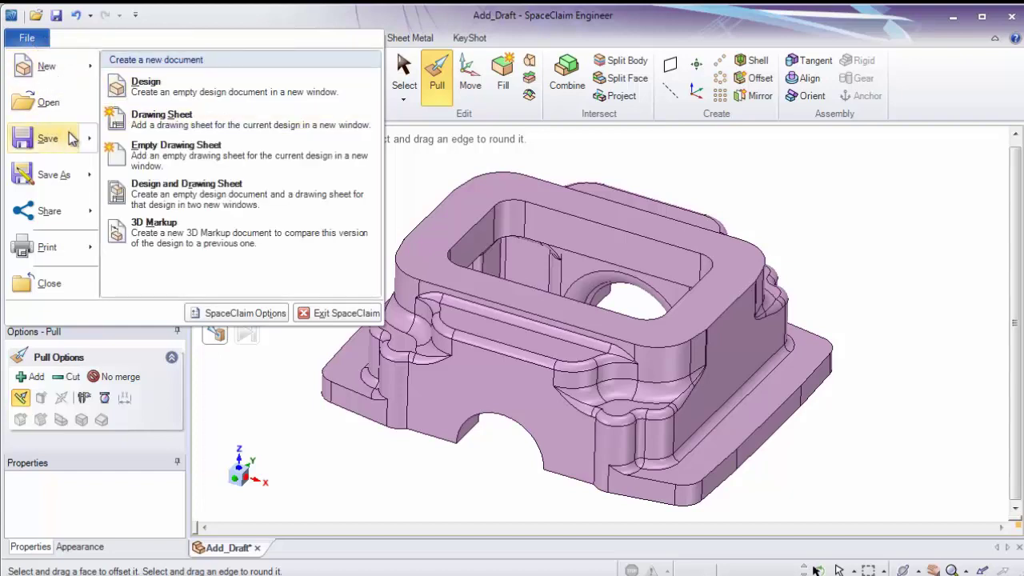
mouse_move(63, 180)
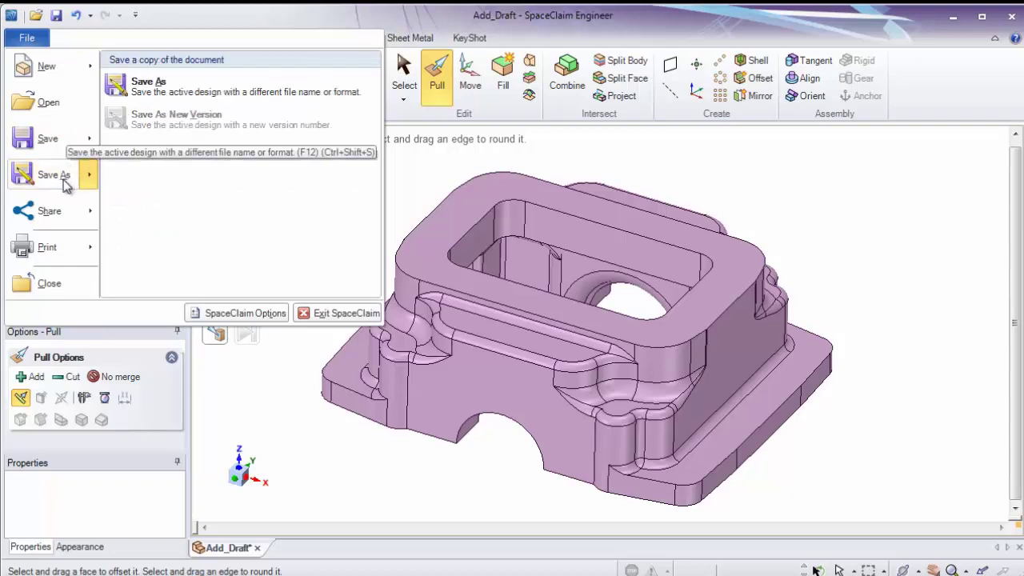
mouse_move(56, 213)
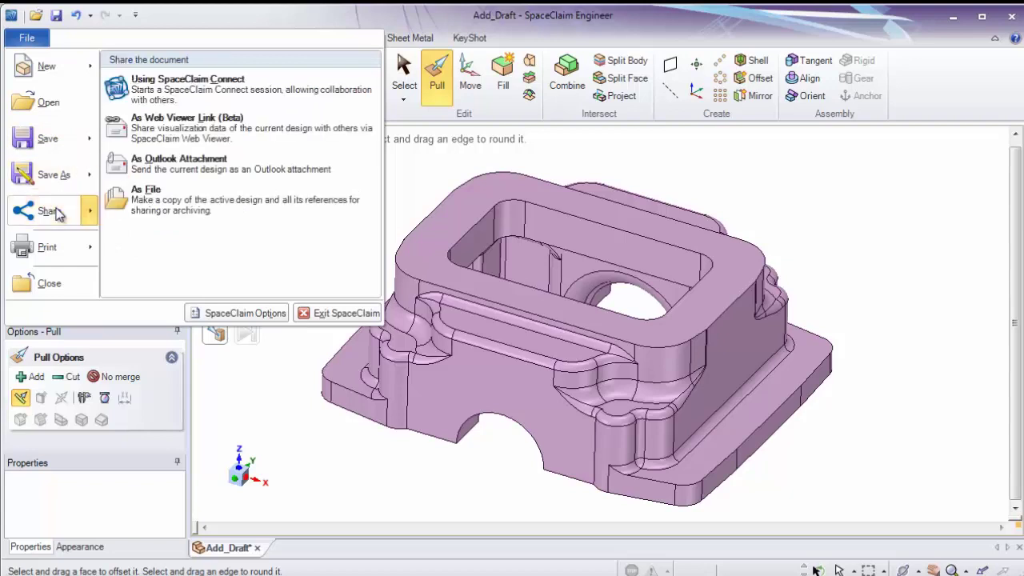
mouse_move(64, 251)
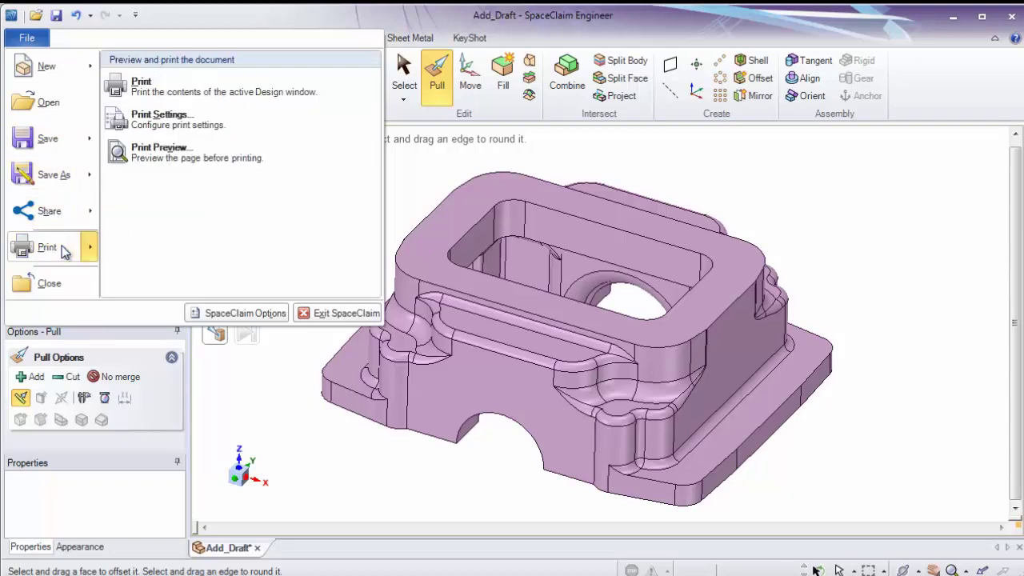
Step: In Options > Units, keep Metric and apply the unit settings to All New Documents
click(258, 319)
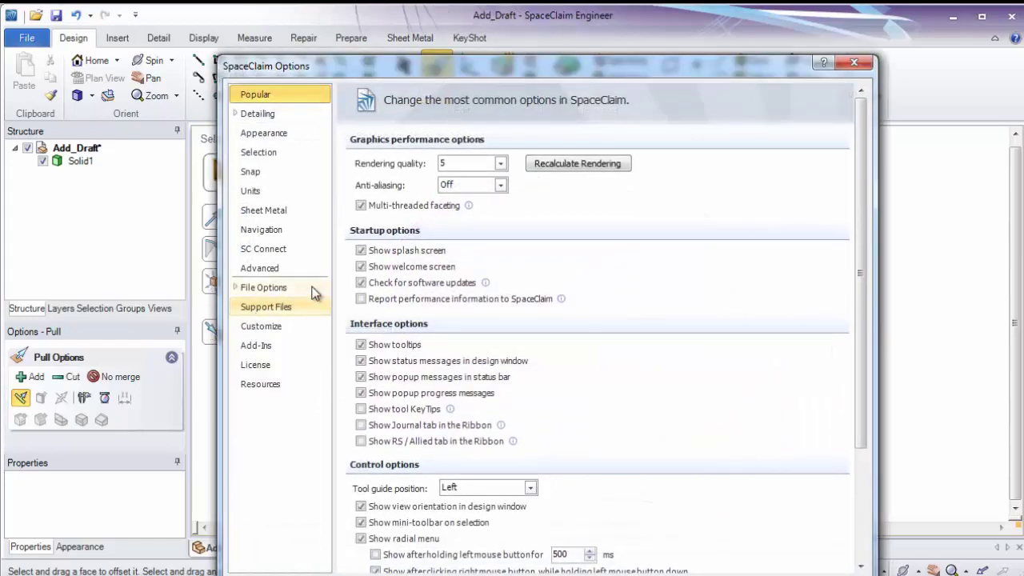
drag(413, 65, 417, 30)
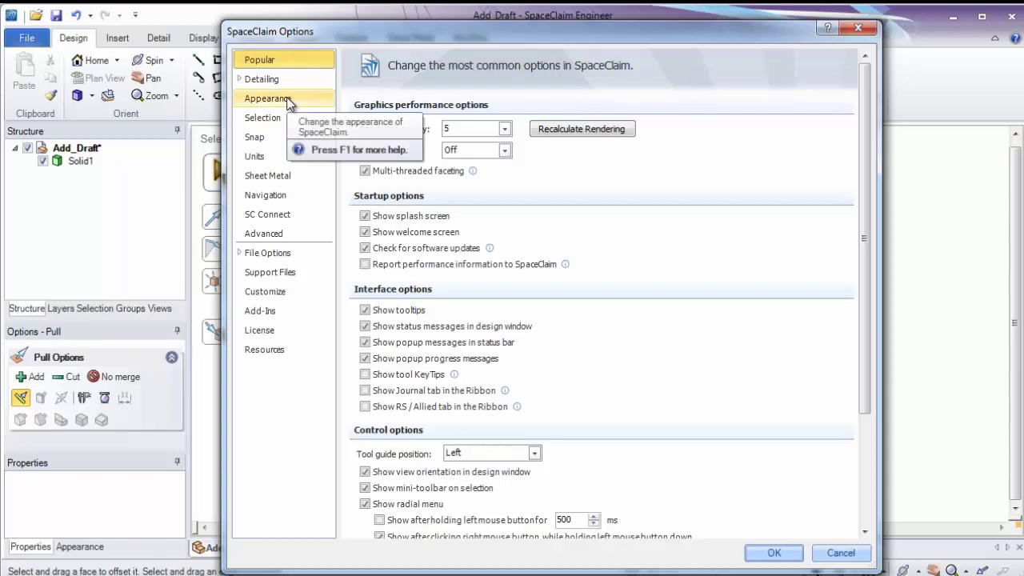
click(272, 155)
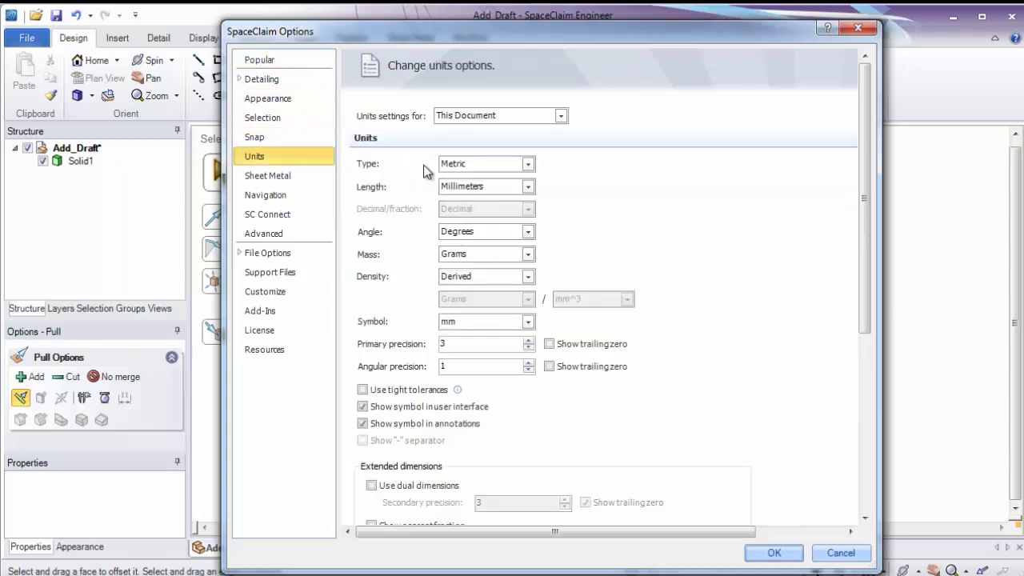
click(528, 164)
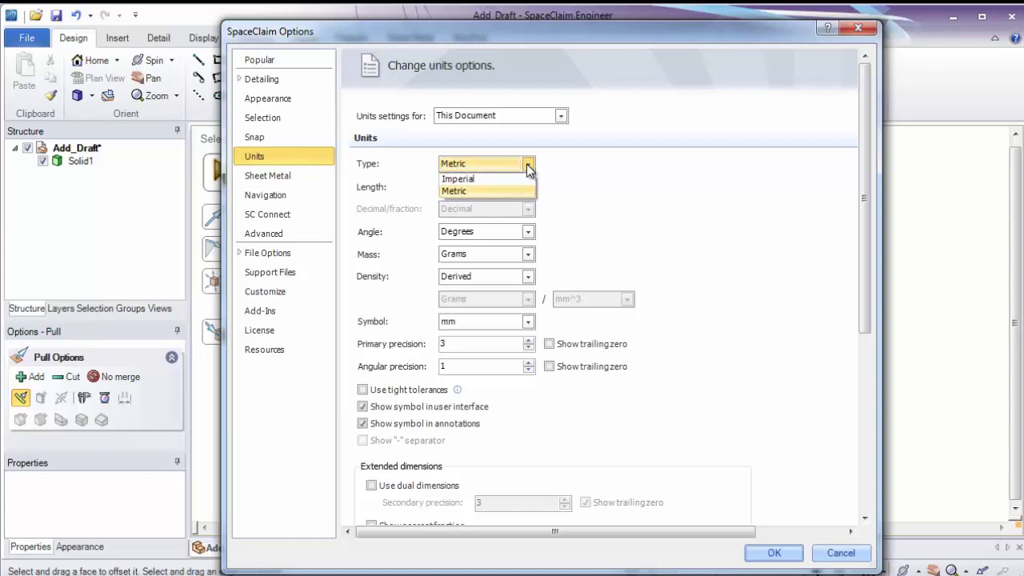
click(528, 166)
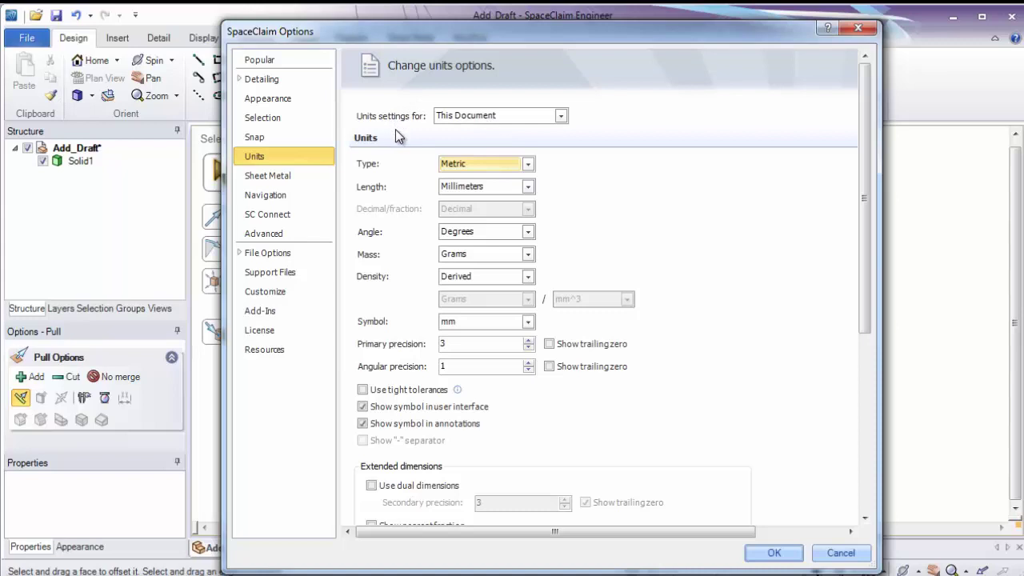
click(561, 117)
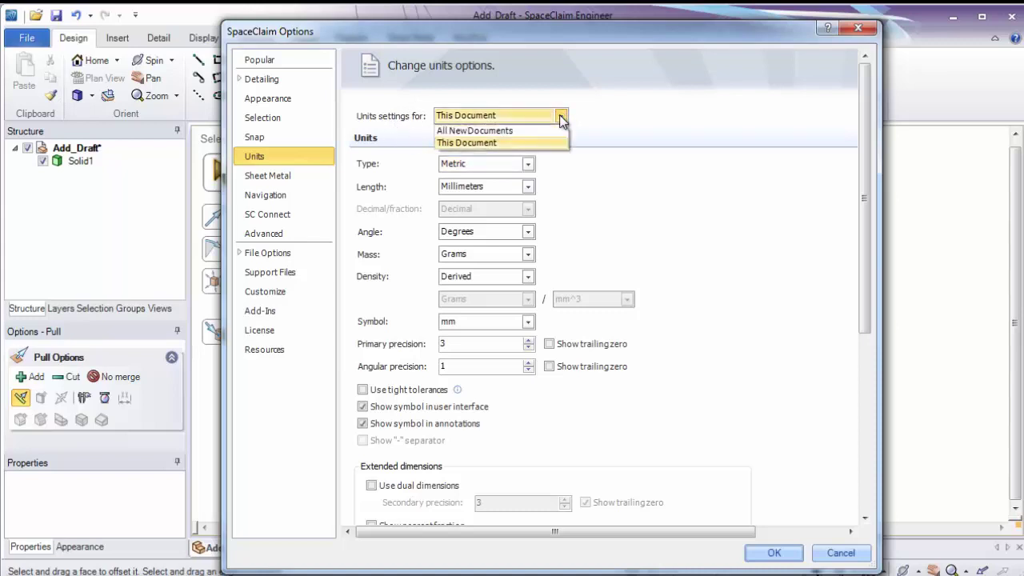
click(470, 132)
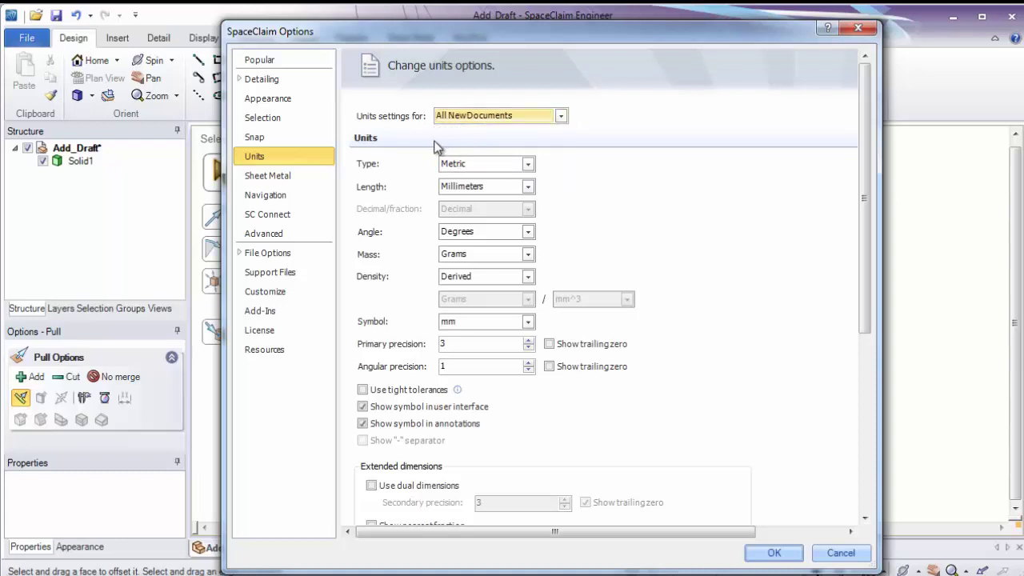
Step: Review the Navigation page's Spin, Pan and Zoom choices, keeping Ctrl + MMB for zooming
click(293, 198)
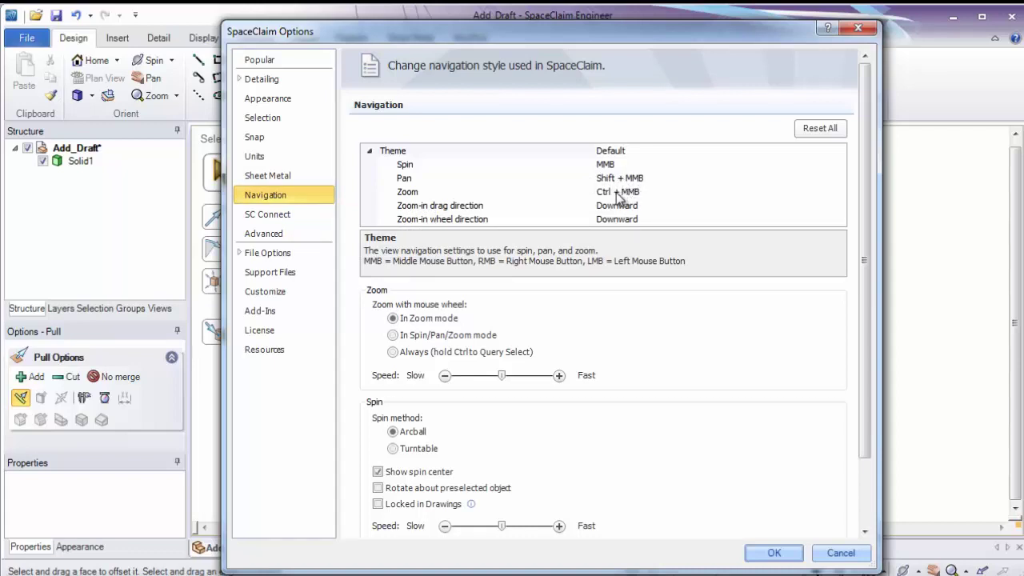
click(835, 164)
click(838, 164)
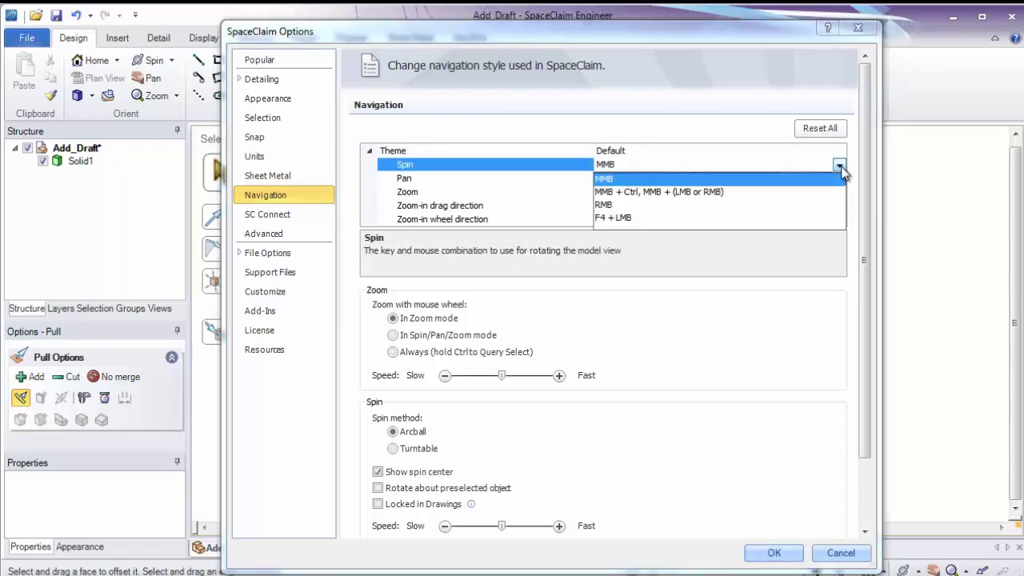
click(840, 168)
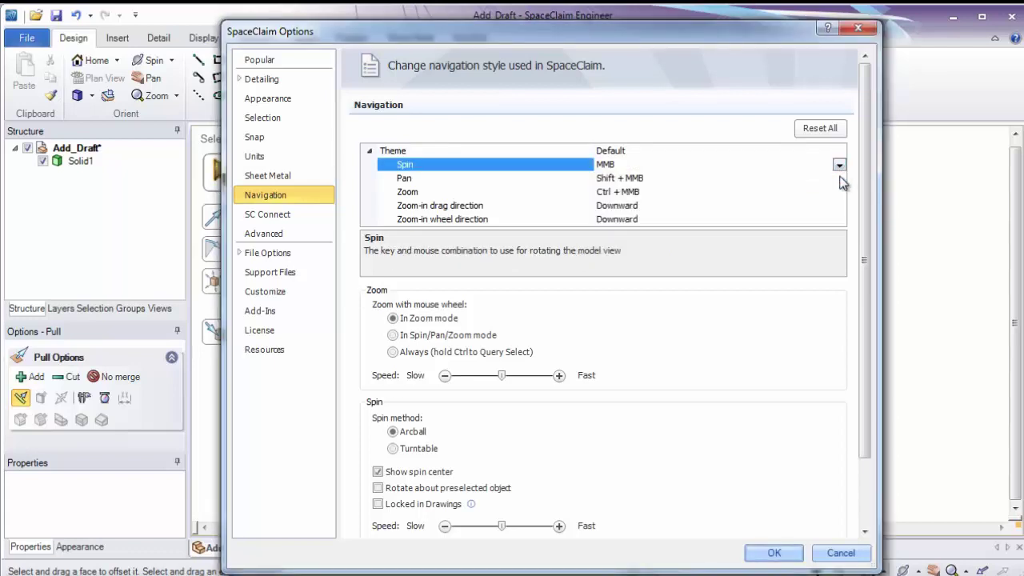
click(840, 178)
click(840, 179)
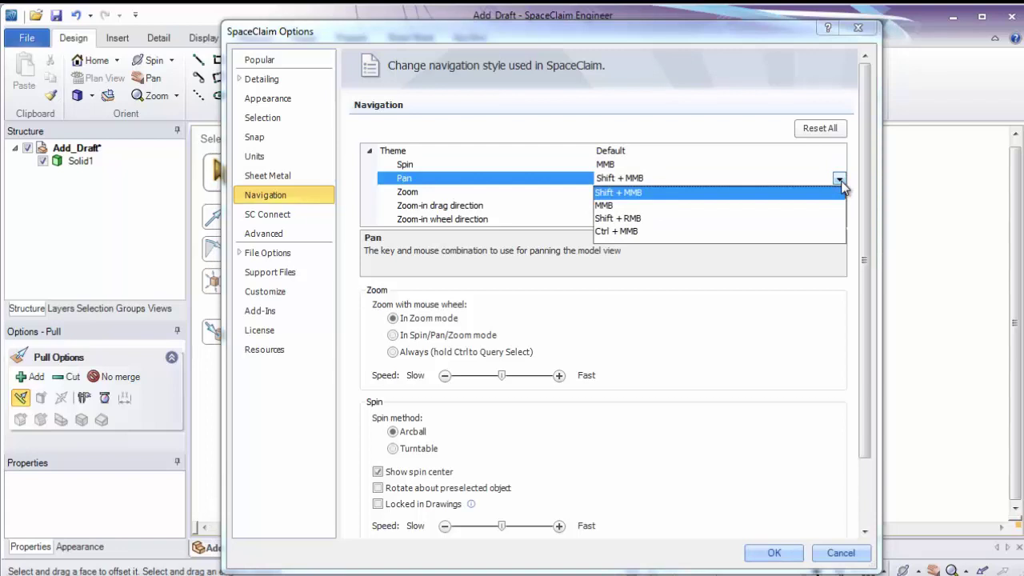
click(840, 181)
click(840, 192)
click(840, 191)
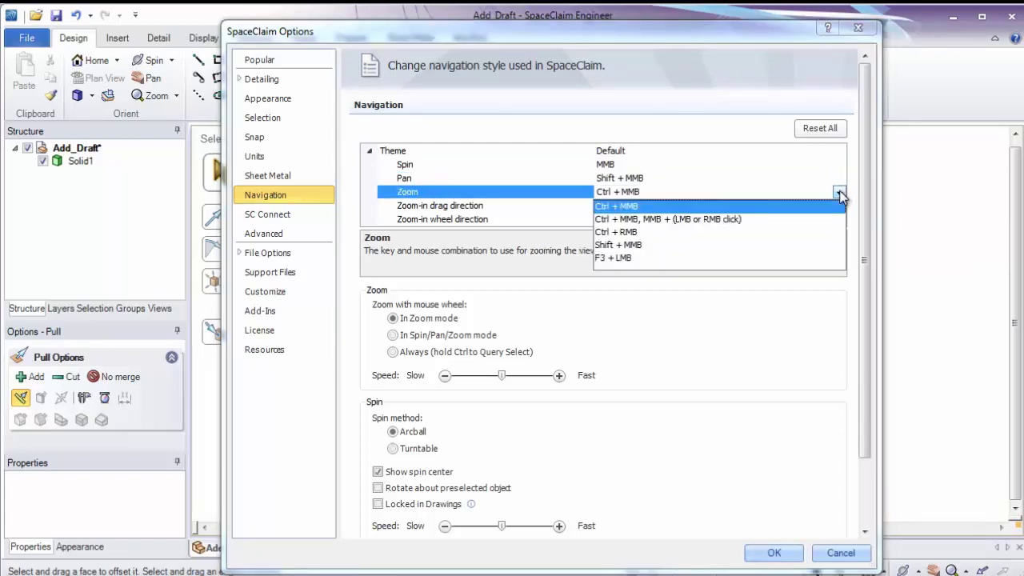
click(839, 192)
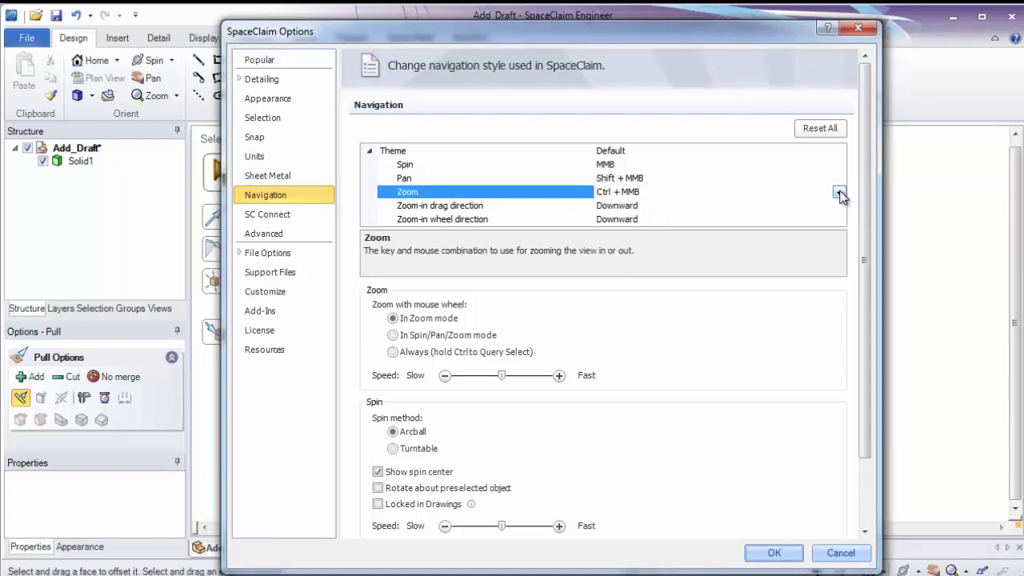
Step: Leave mouse-wheel zoom in In Zoom mode and confirm the options
click(393, 353)
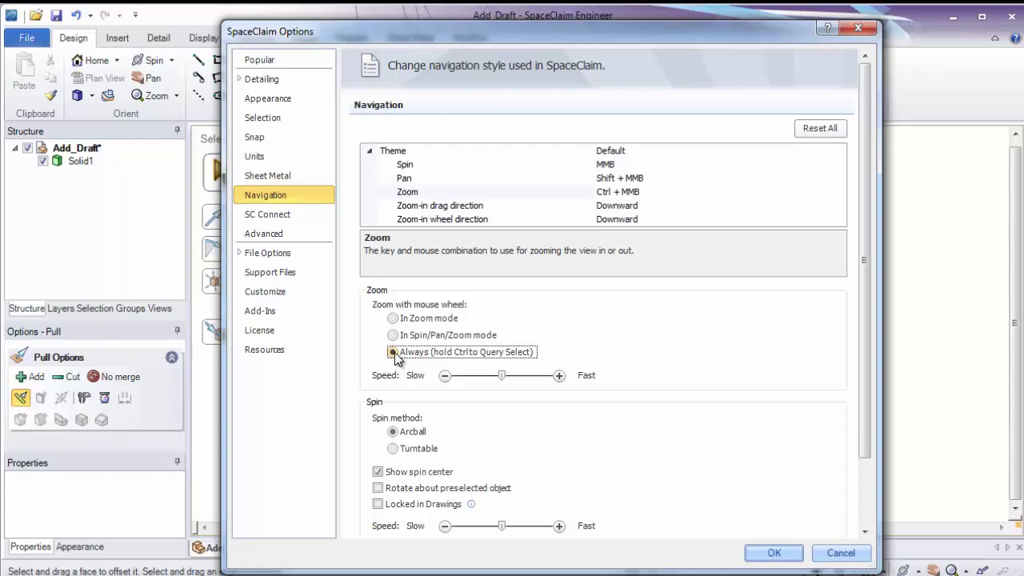
click(395, 316)
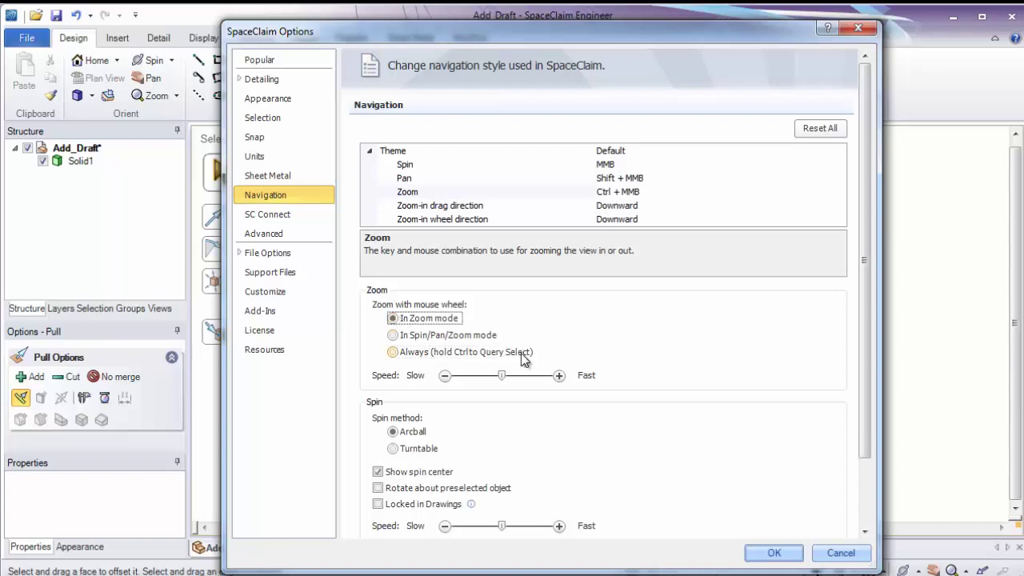
click(774, 553)
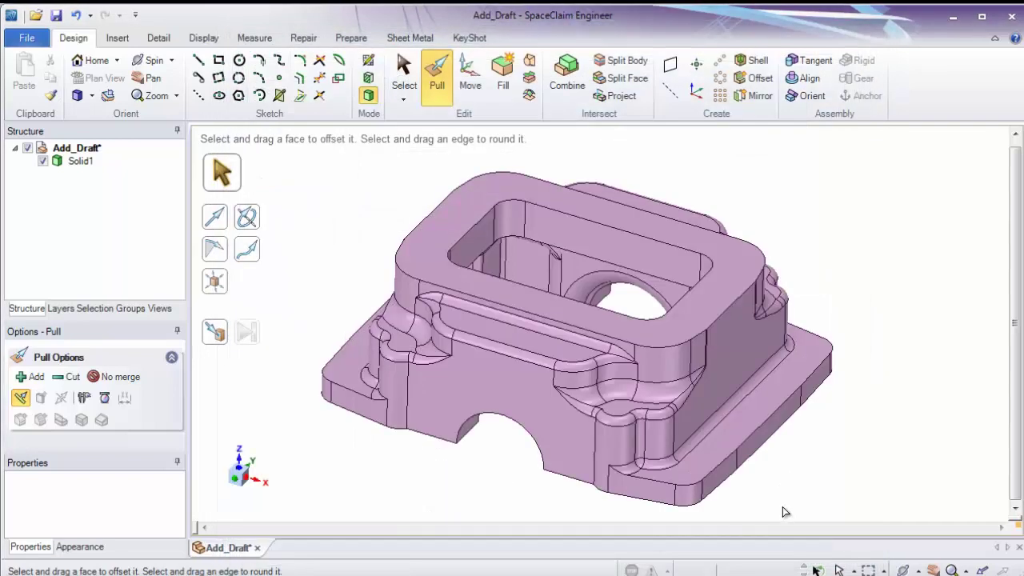
Step: Dock the Structure panel on the right side and auto-hide the left-side panels
click(590, 480)
click(222, 311)
click(132, 148)
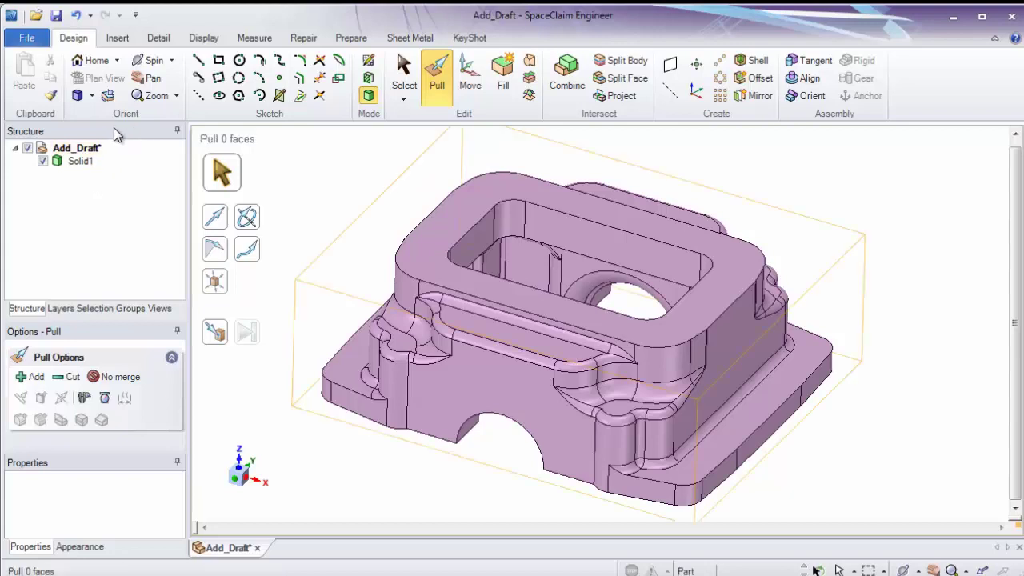
drag(88, 131, 987, 293)
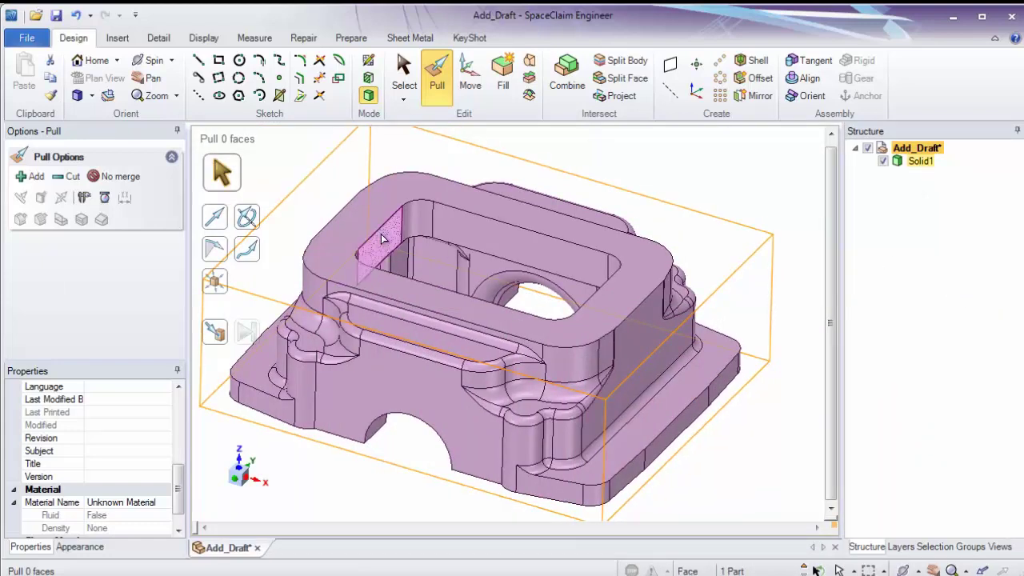
click(179, 132)
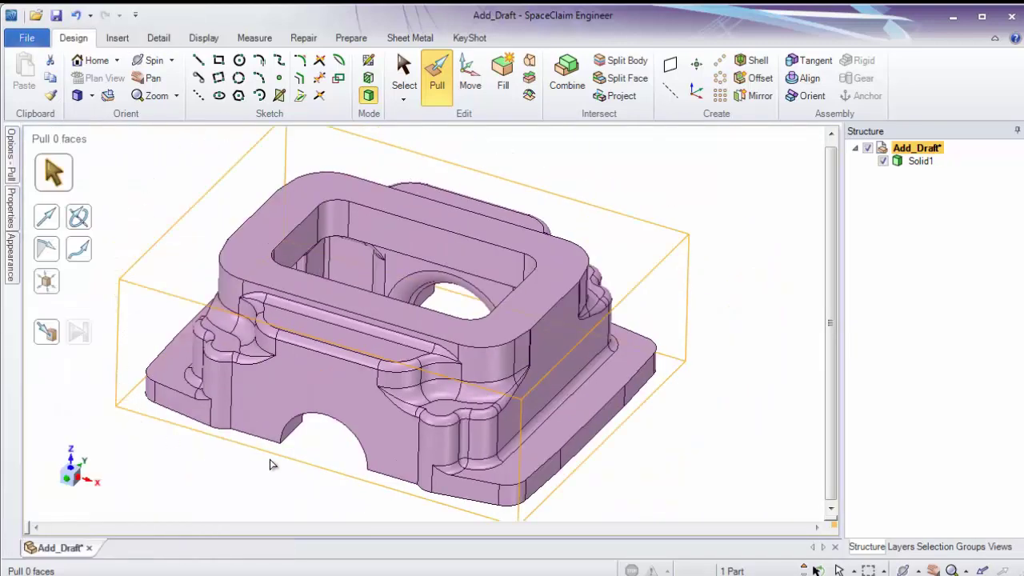
click(652, 297)
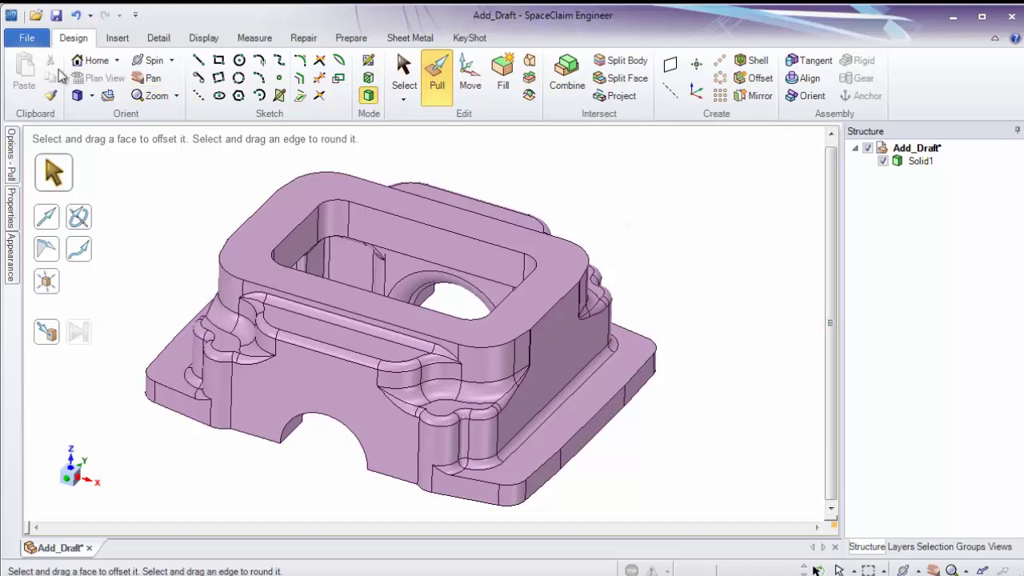
Step: Reset all user settings to defaults under Options > Advanced and acknowledge the restart notice
click(28, 42)
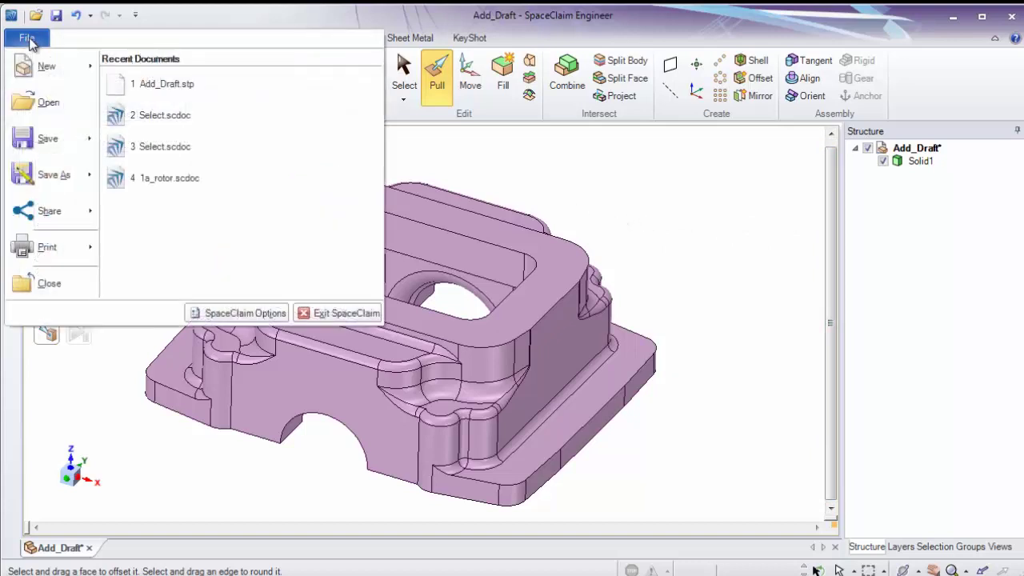
click(244, 312)
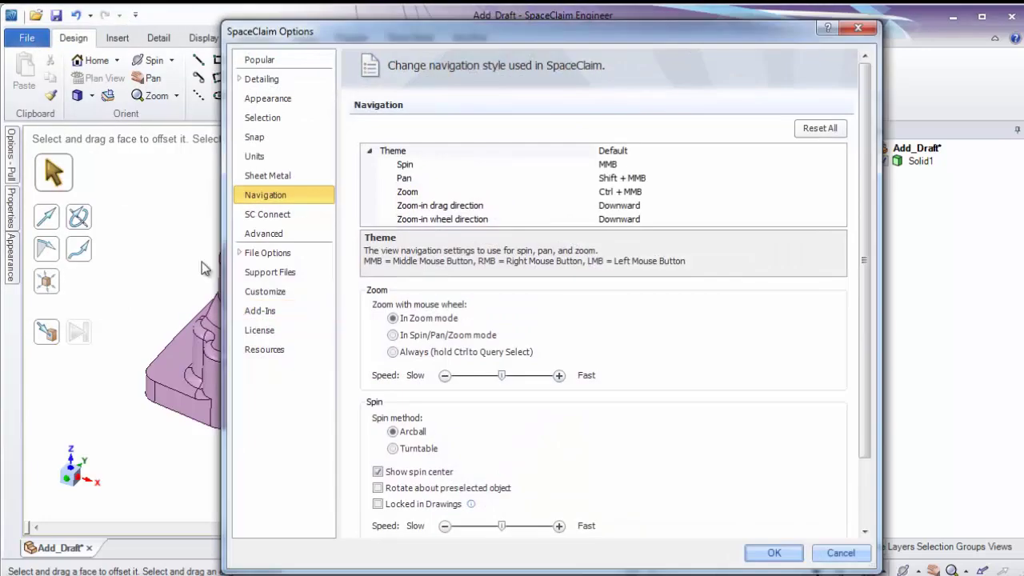
click(273, 236)
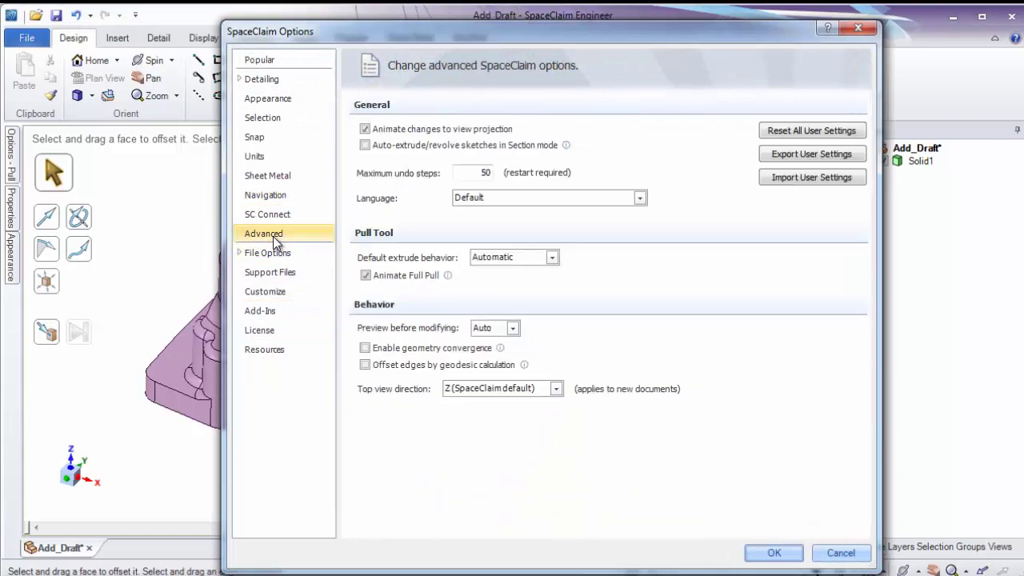
click(804, 134)
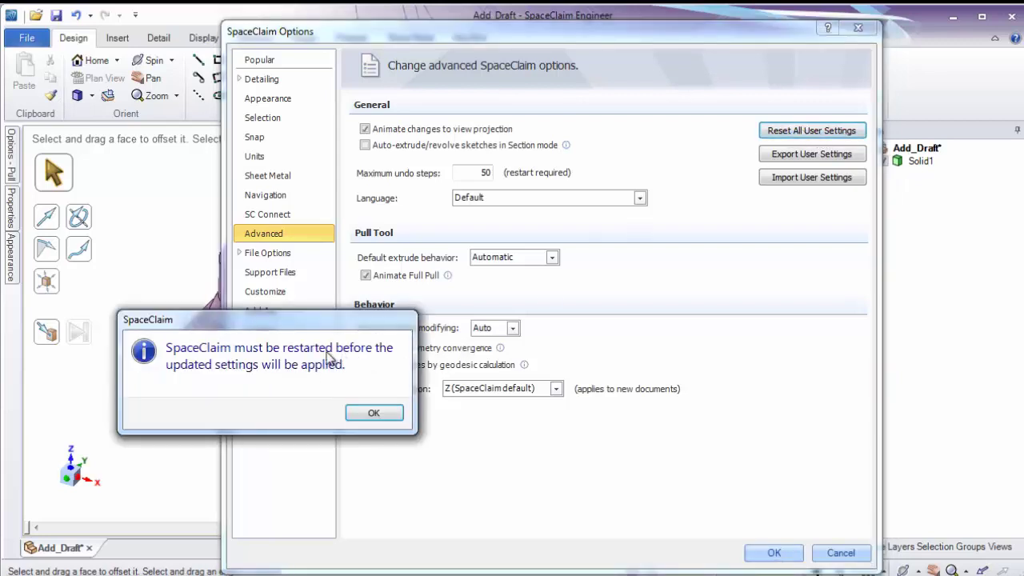
click(372, 415)
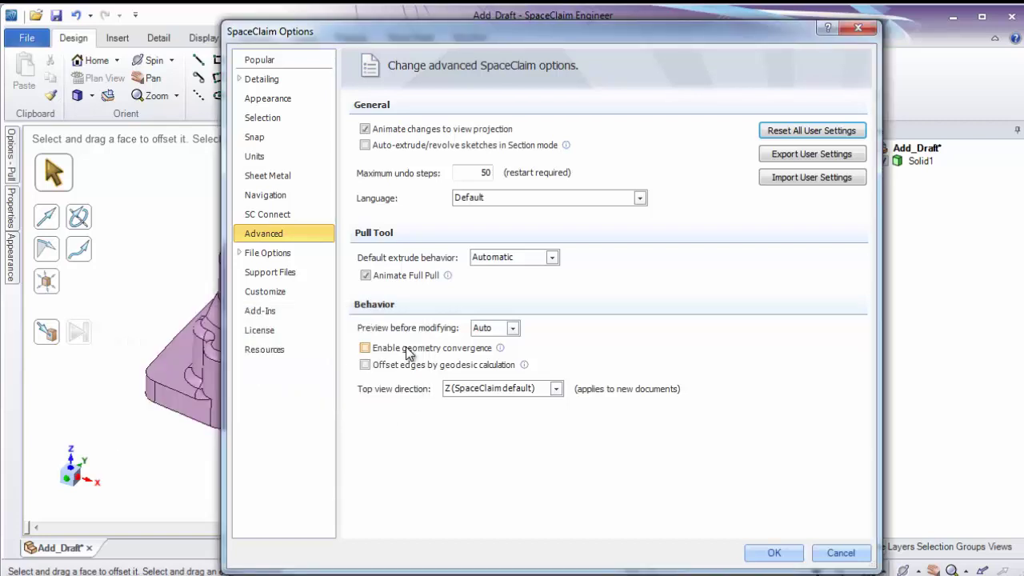
Step: Reset the docking layout from the Appearance page and close Options with OK
click(284, 98)
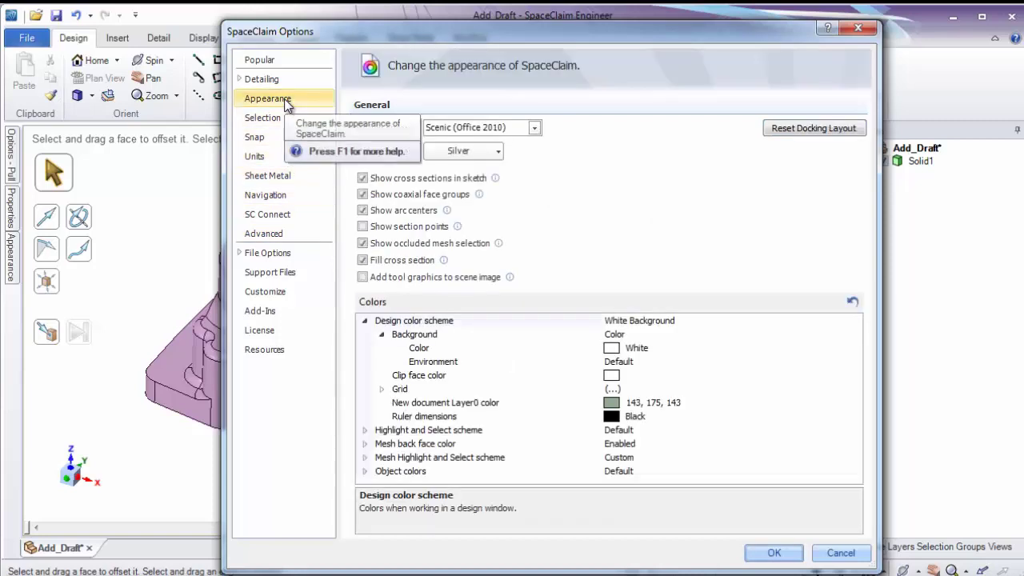
click(794, 130)
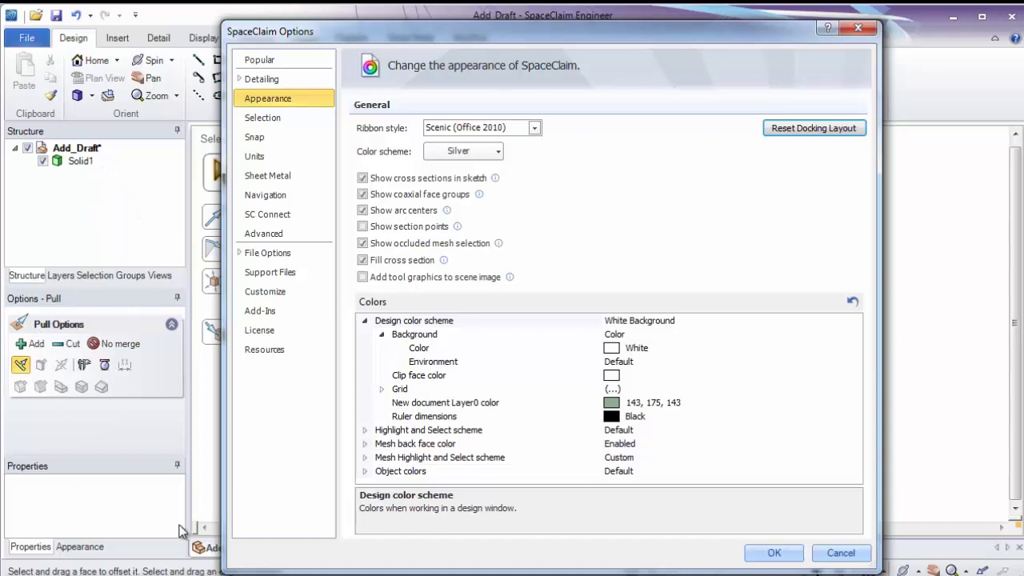
click(765, 555)
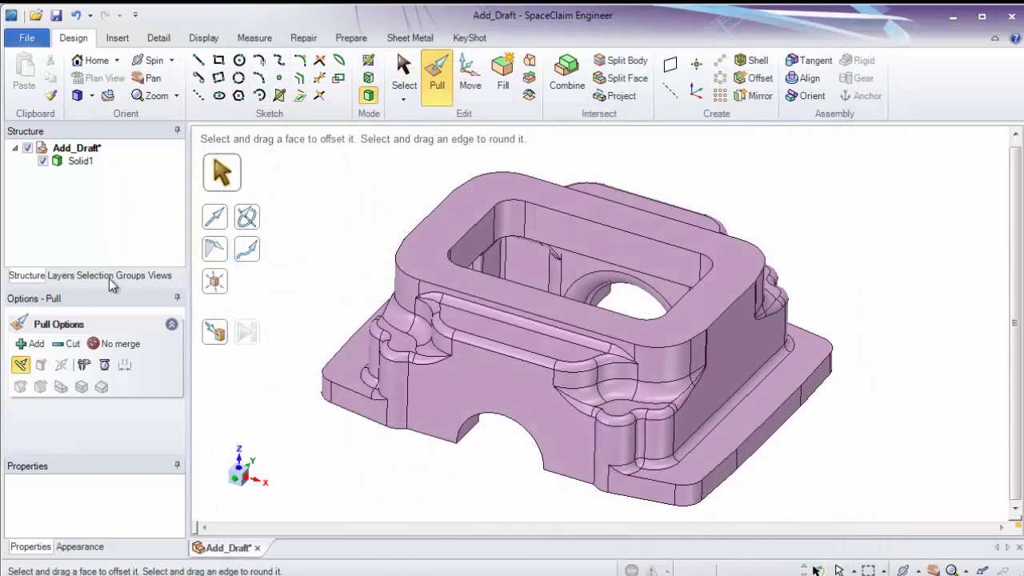